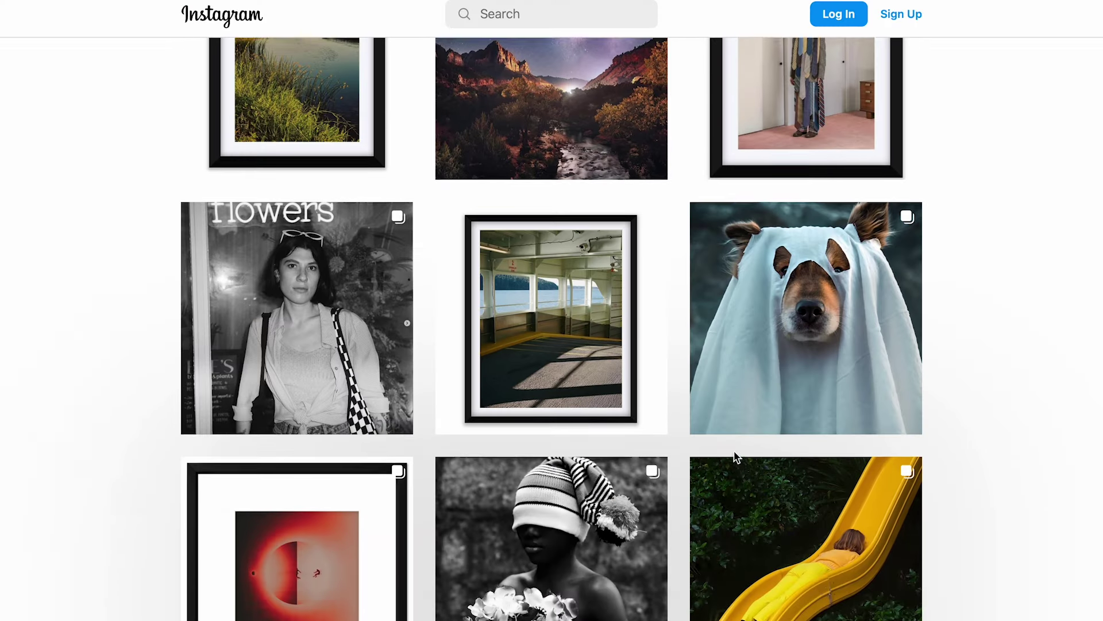
scroll(736, 455, "down", 5)
Step: Scroll up and down through the landing page and the Instagram grid of car photos
scroll(735, 455, "up", 15)
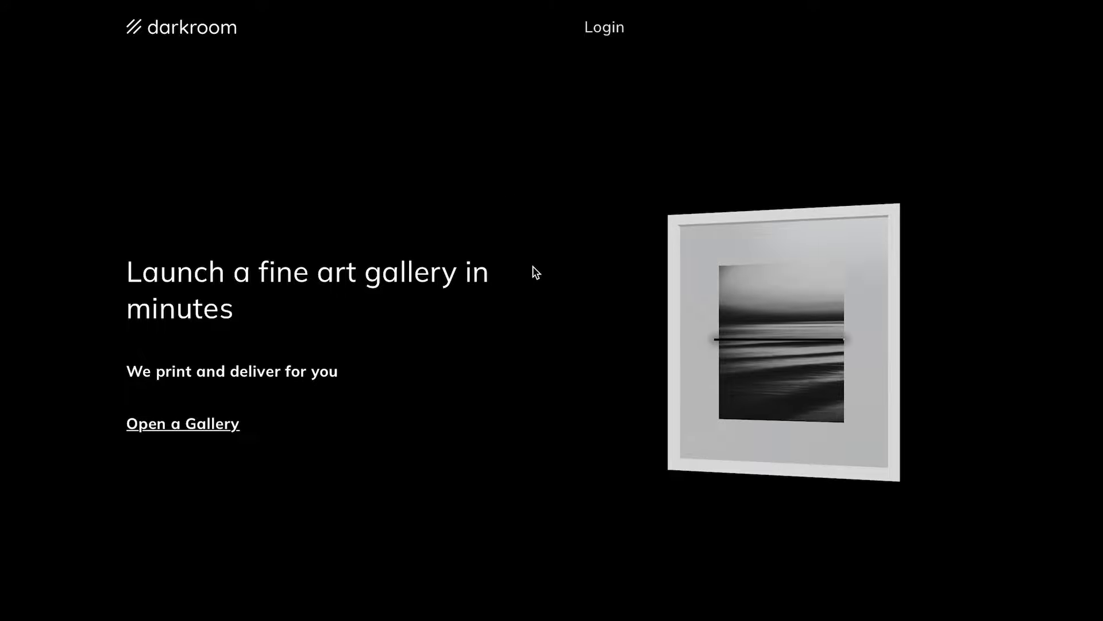
scroll(535, 273, "down", 10)
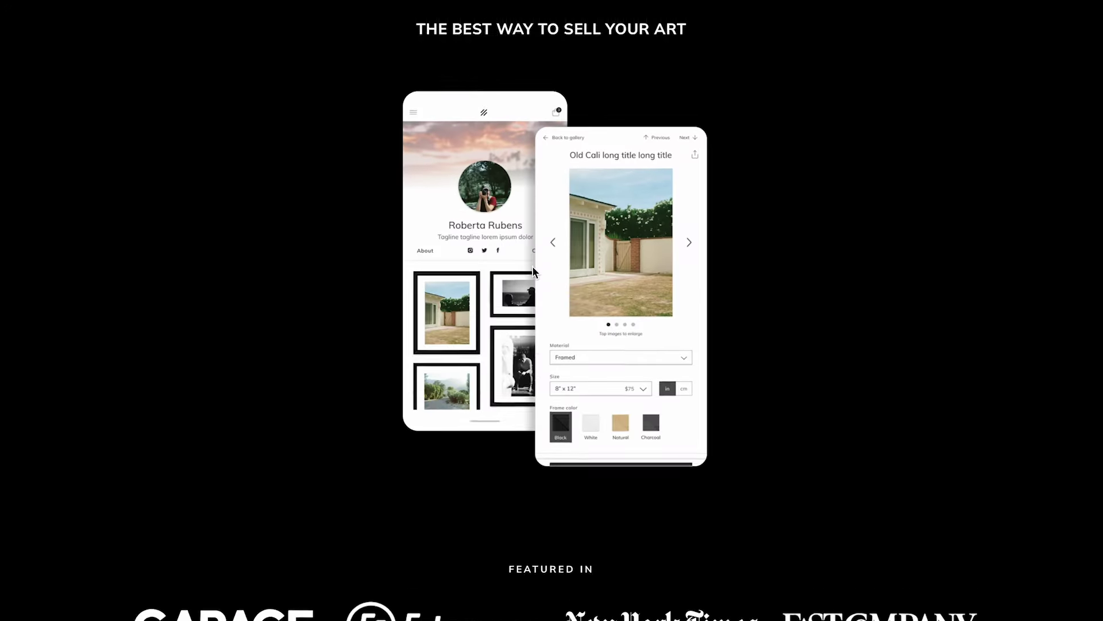
scroll(533, 270, "up", 10)
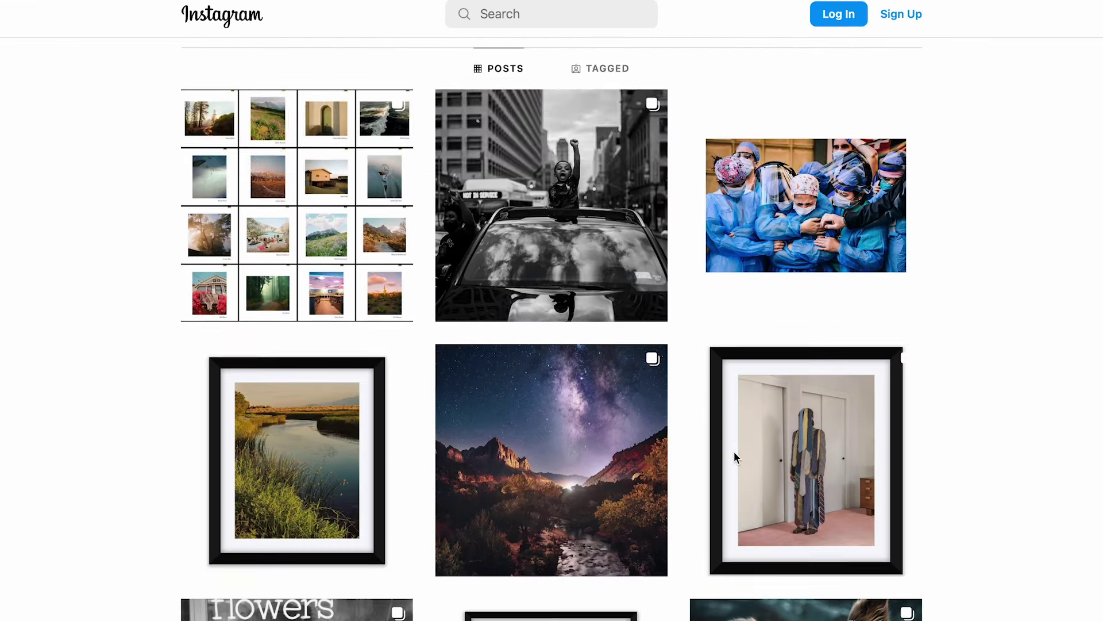
scroll(733, 453, "down", 12)
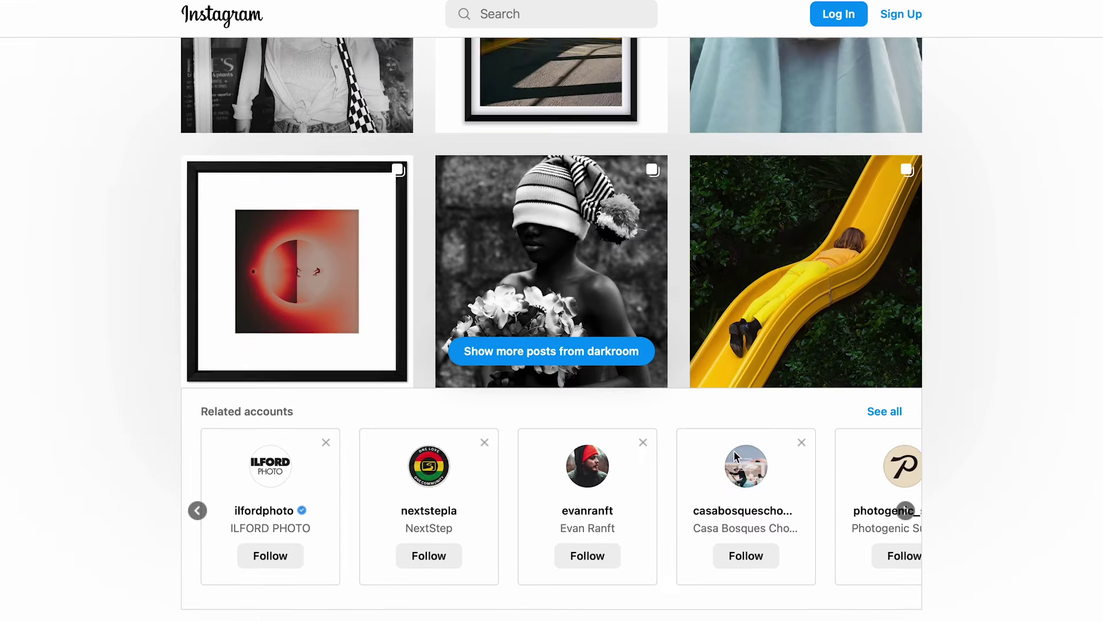
scroll(733, 453, "up", 15)
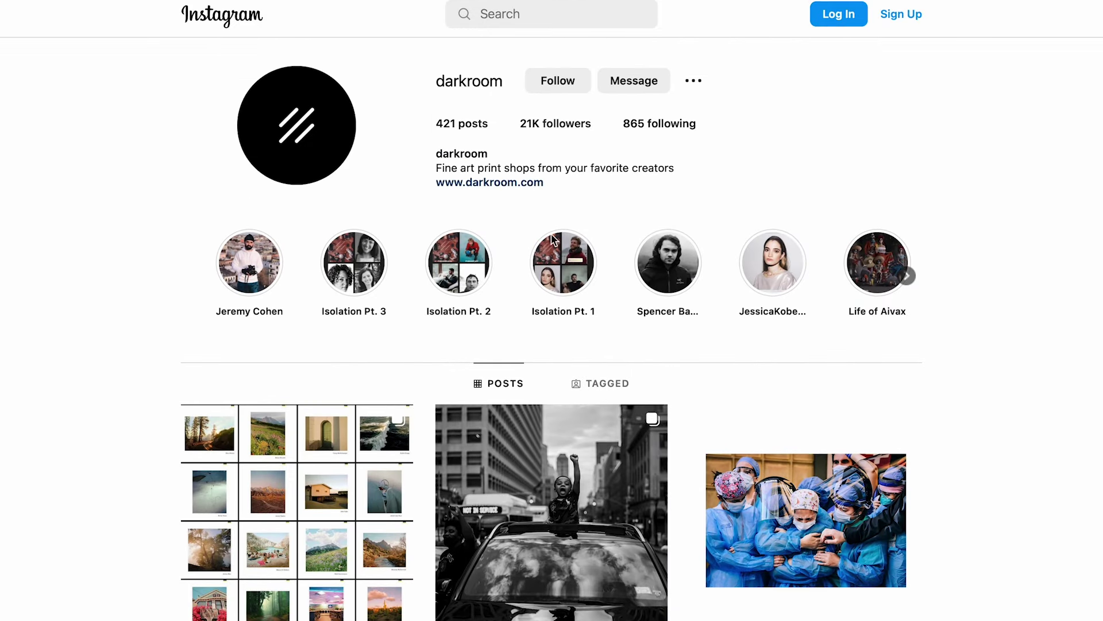
left_click(519, 183)
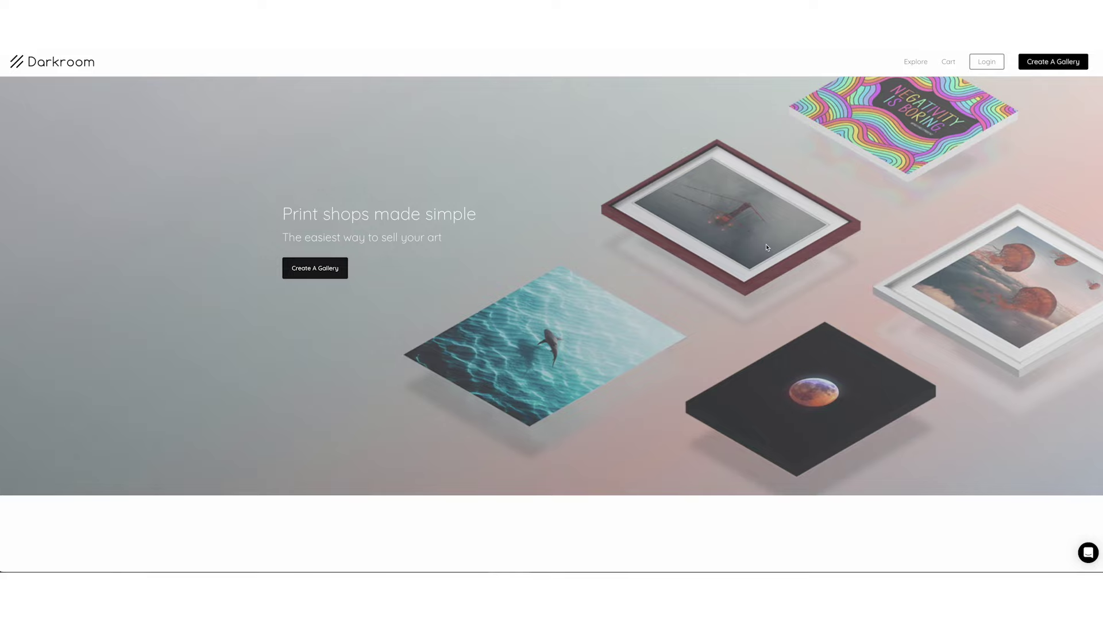
Step: Scroll through the 'Launch a fine art gallery in minutes' landing page
scroll(765, 246, "down", 10)
scroll(767, 247, "down", 15)
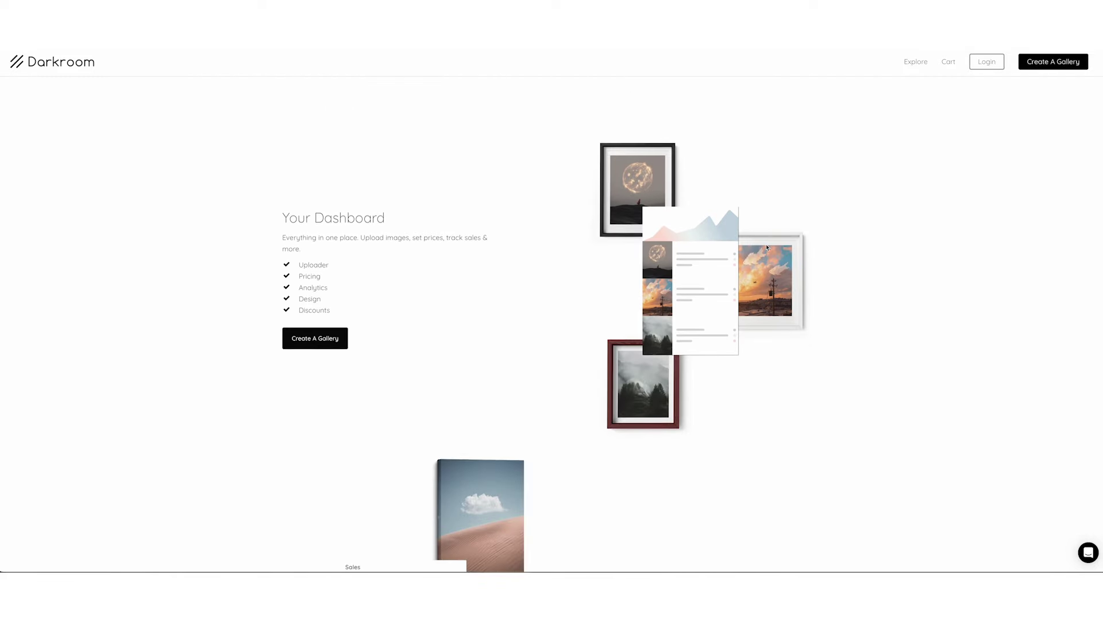
scroll(767, 247, "down", 15)
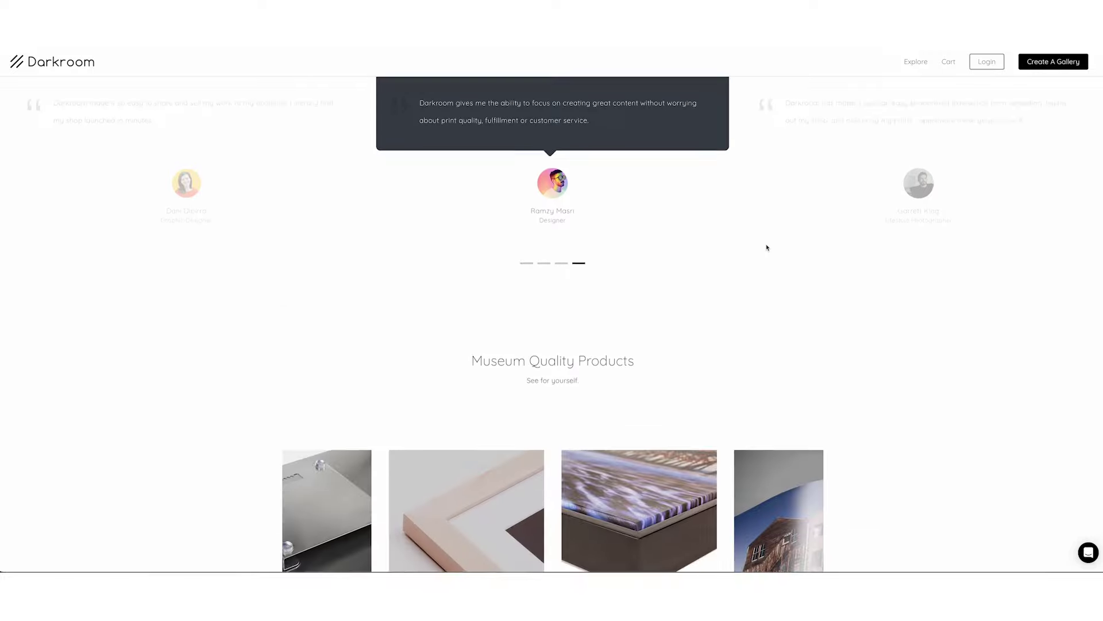
scroll(767, 247, "down", 5)
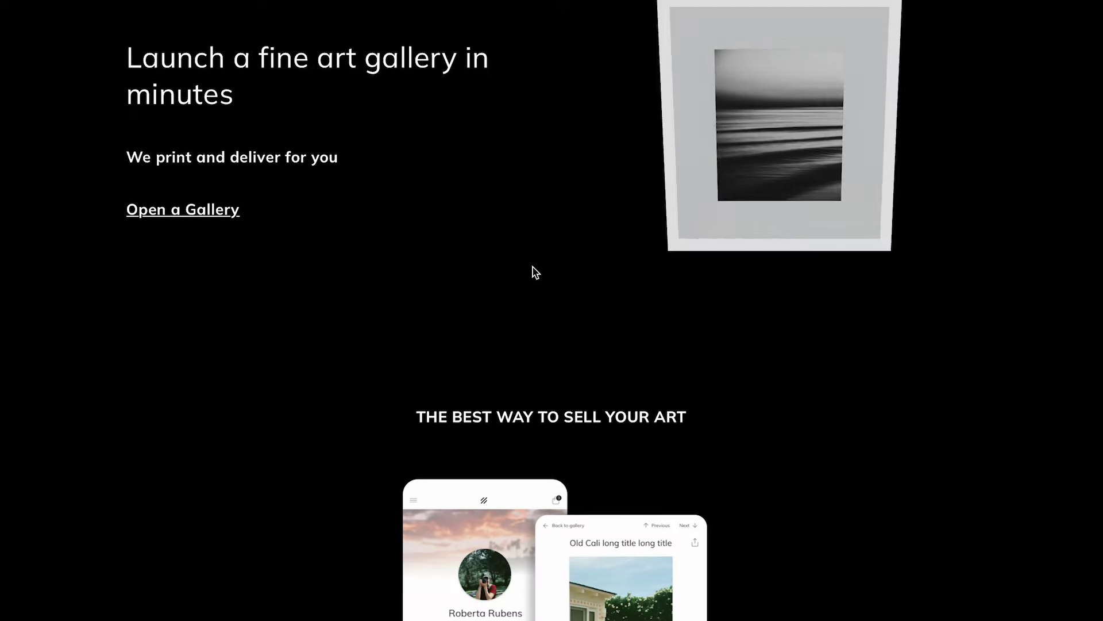
scroll(532, 270, "up", 3)
scroll(534, 266, "up", 8)
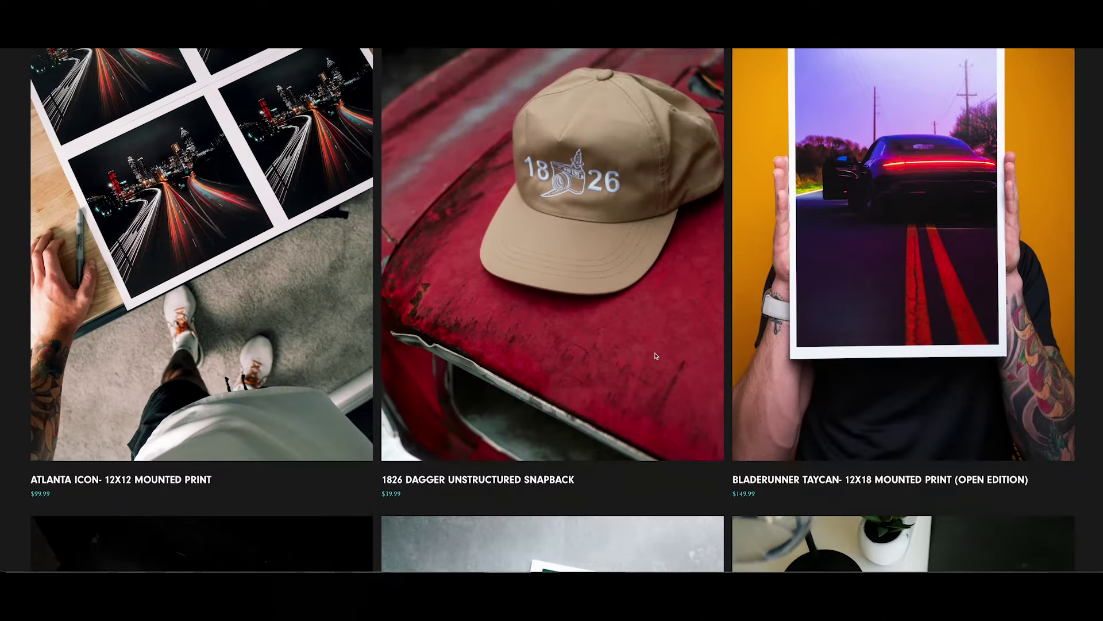
scroll(655, 357, "down", 10)
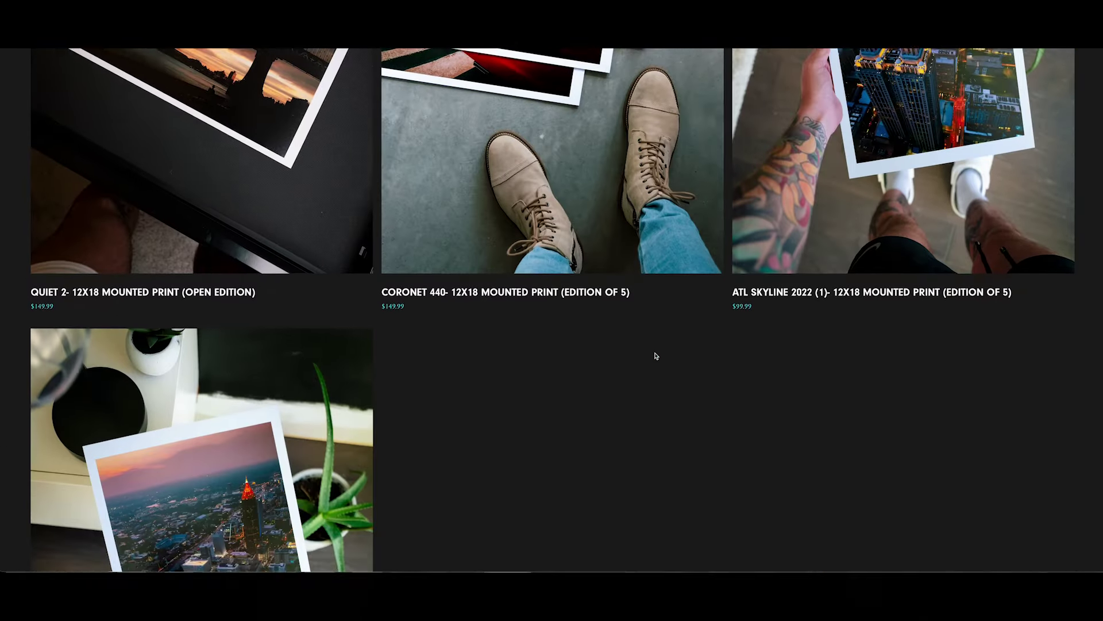
Step: Browse the evanranft.com mounted prints and snapbacks, then go back up the page
scroll(655, 356, "up", 20)
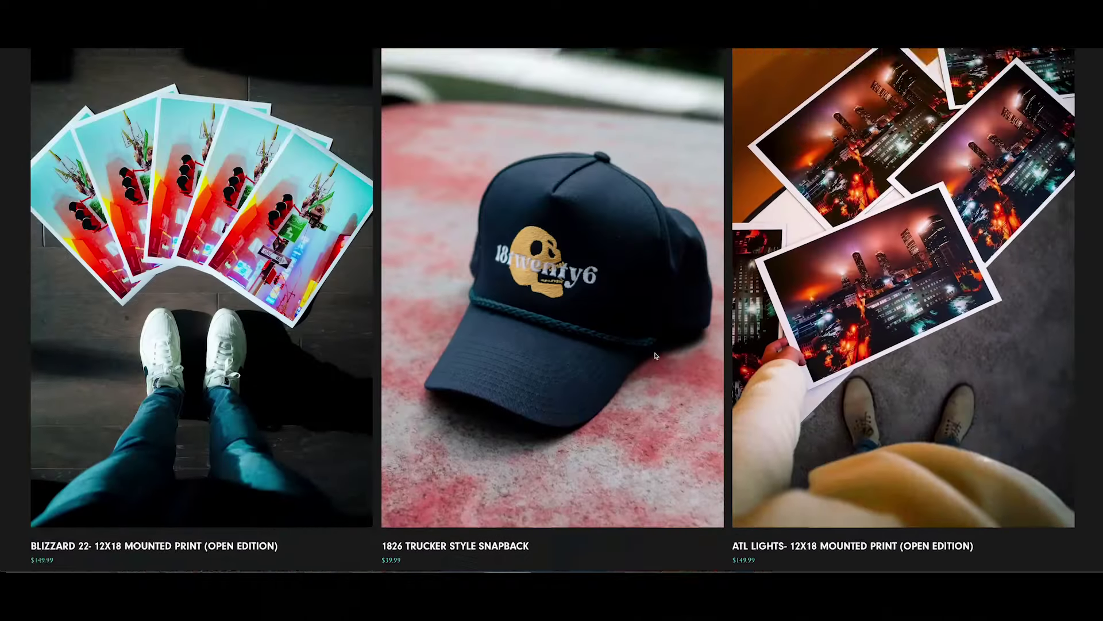
scroll(655, 357, "up", 15)
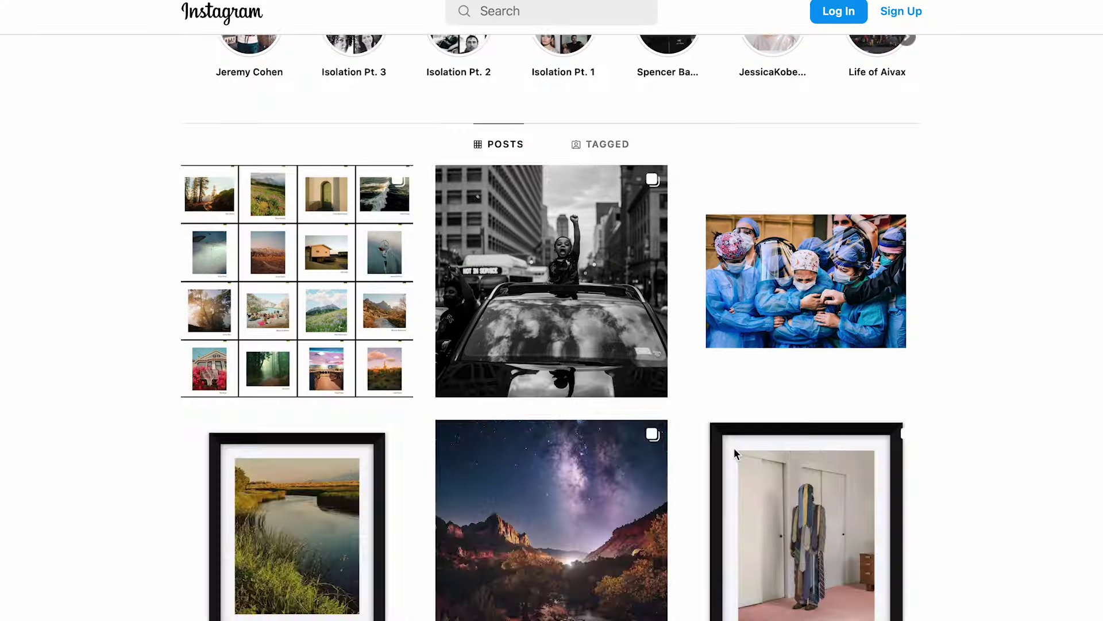
scroll(733, 447, "up", 4)
Step: Start a new Darkroom account with United States as the country and enter the phone number
left_click(523, 184)
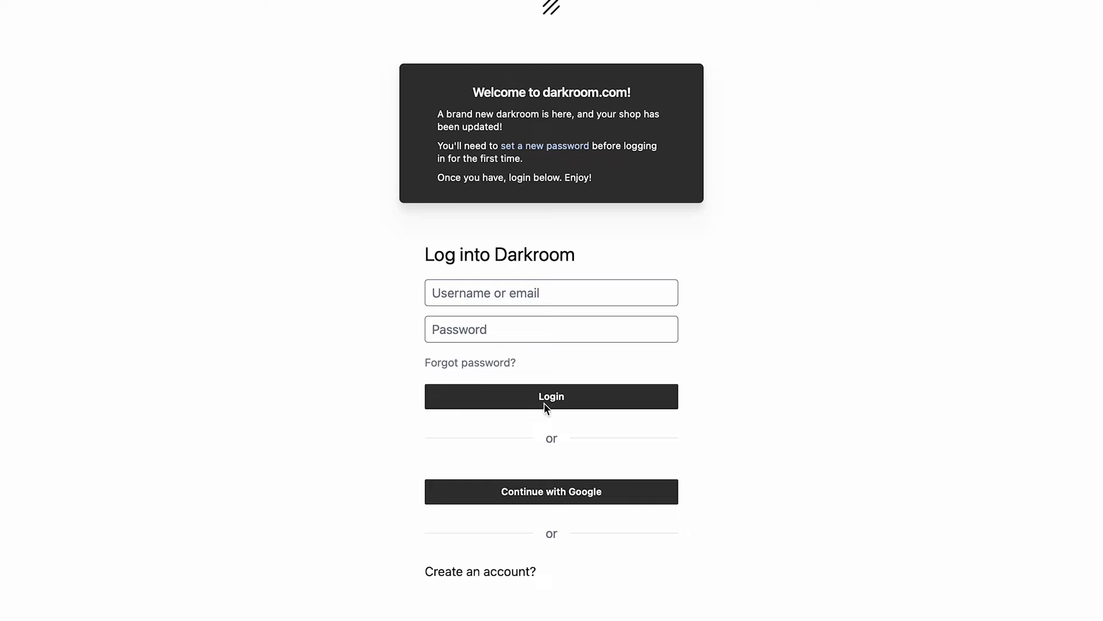
left_click(497, 573)
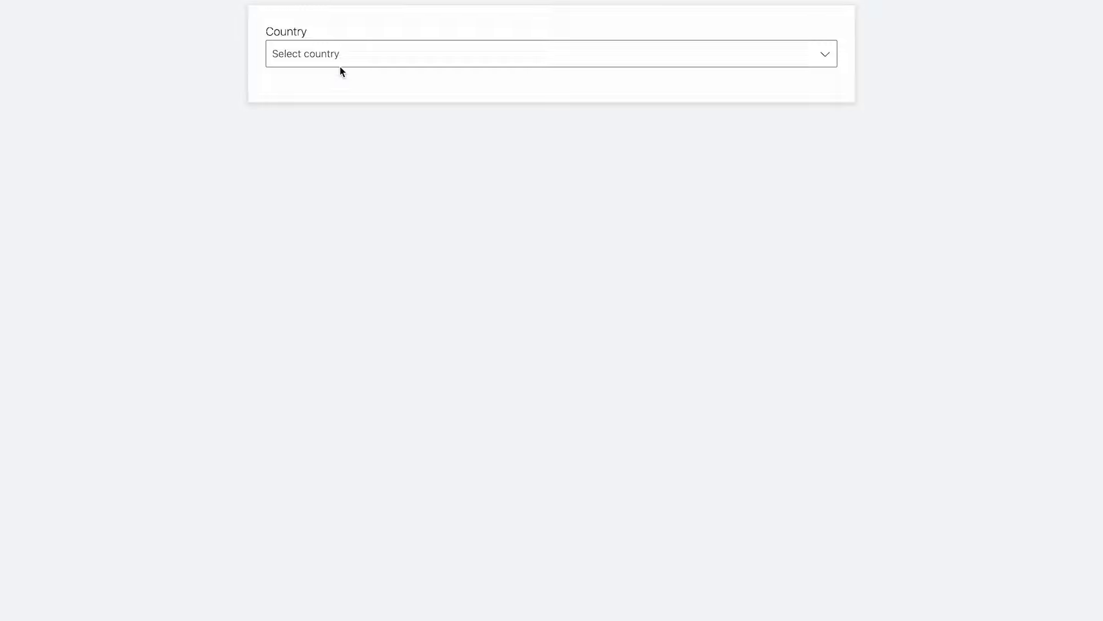
left_click(339, 64)
left_click(345, 141)
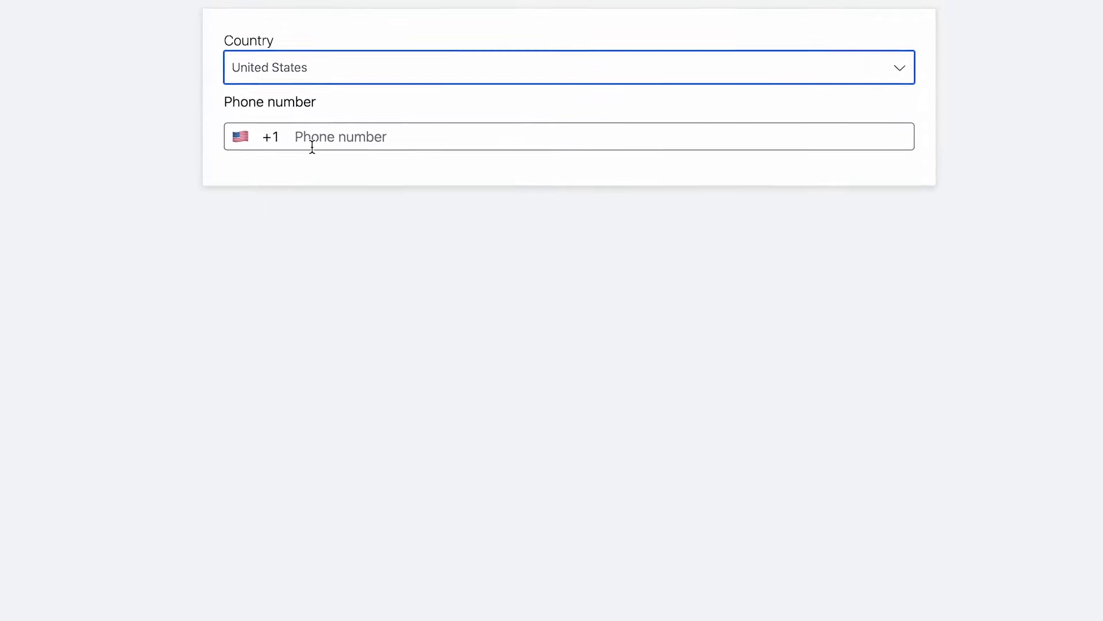
left_click(328, 110)
type("77777")
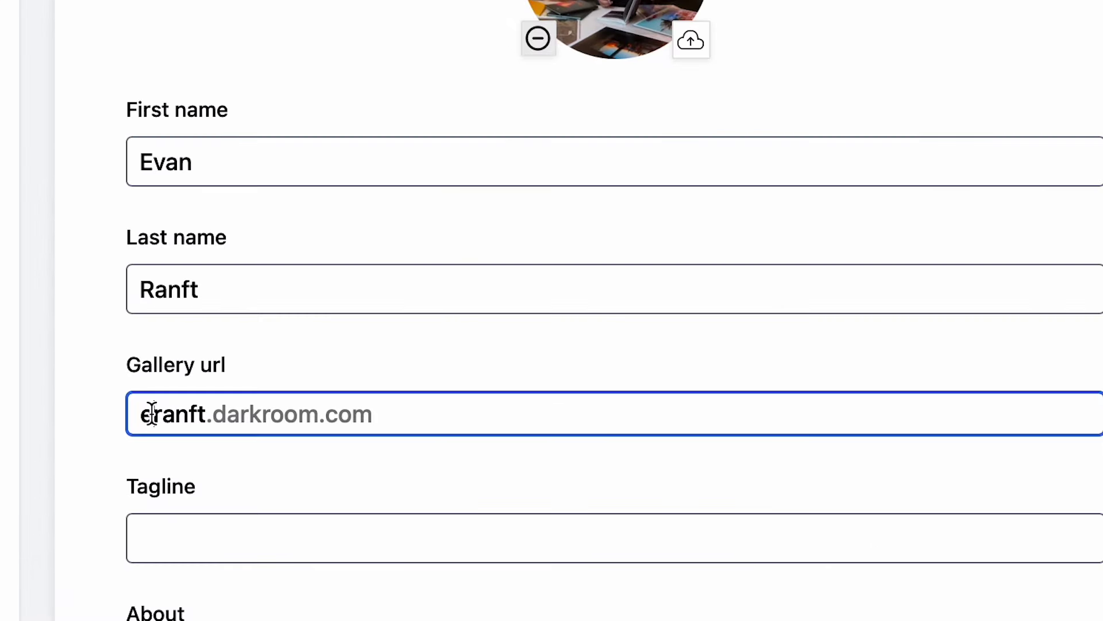
Step: Begin filling in the gallery tagline field on the profile
left_click(259, 524)
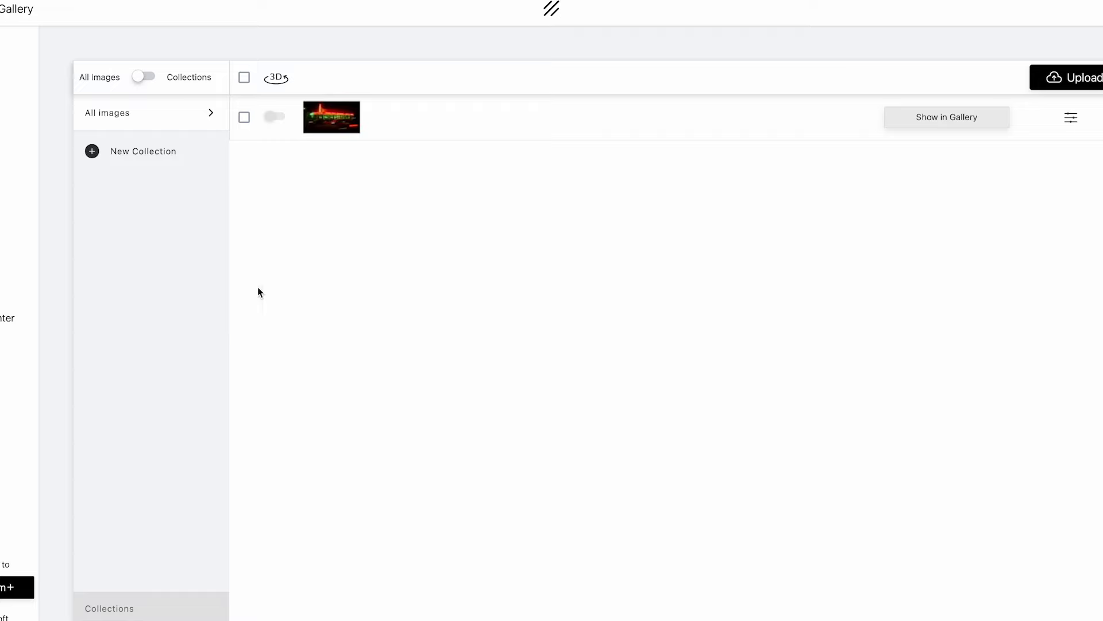
Step: Create a new collection titled Street Photography and pick its cover image file
left_click(93, 152)
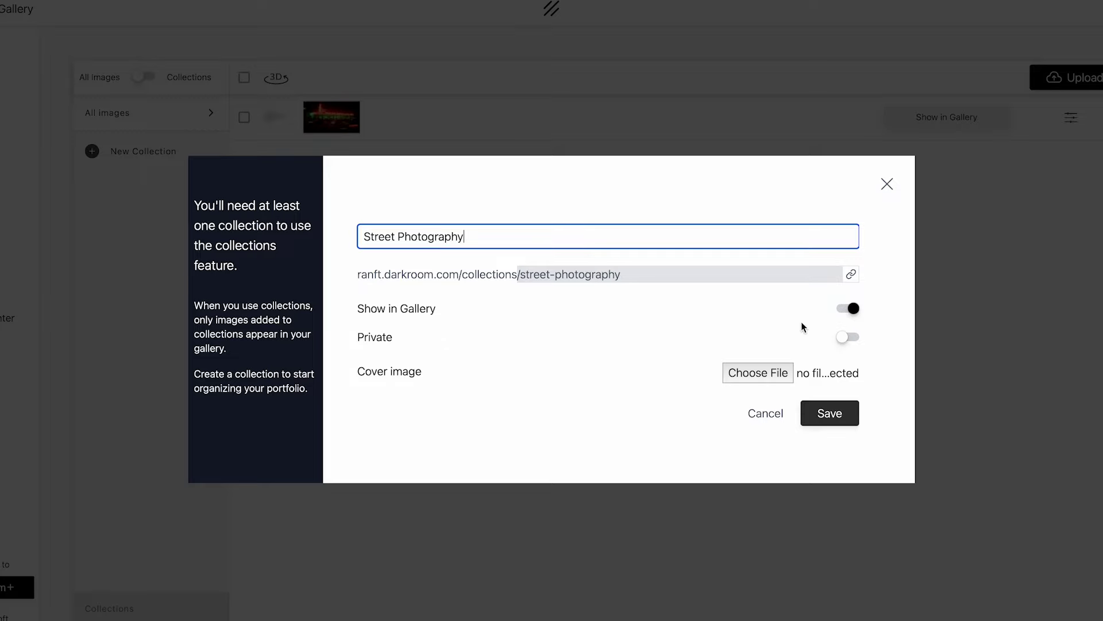
left_click(782, 374)
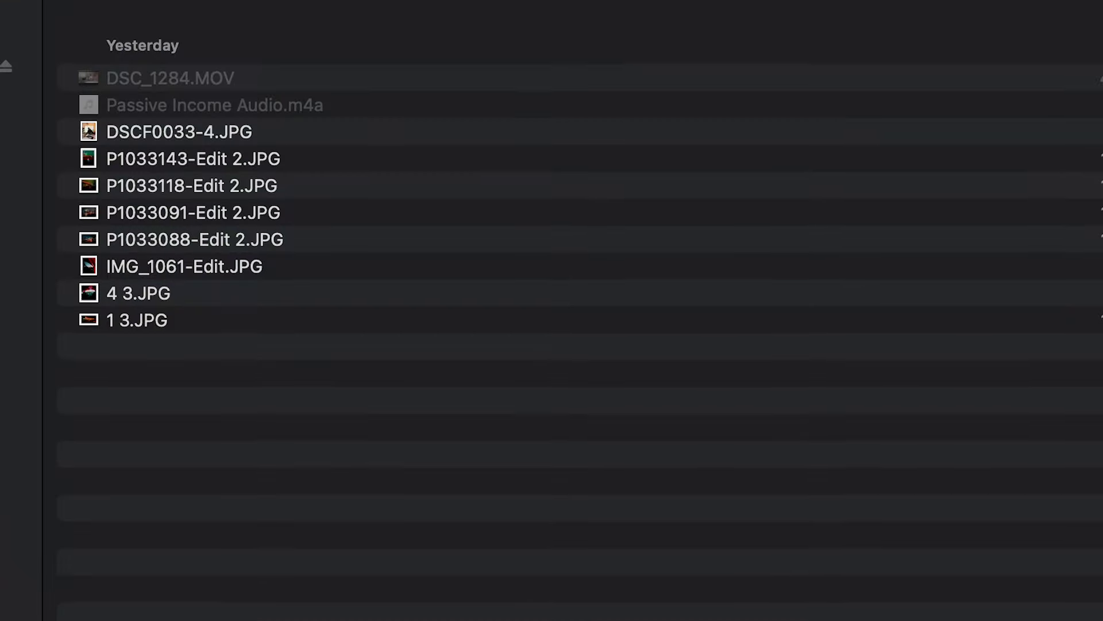
Step: Use P1033143-Edit 2.JPG as the Street Photography collection's cover image
left_click(183, 159)
left_click(974, 555)
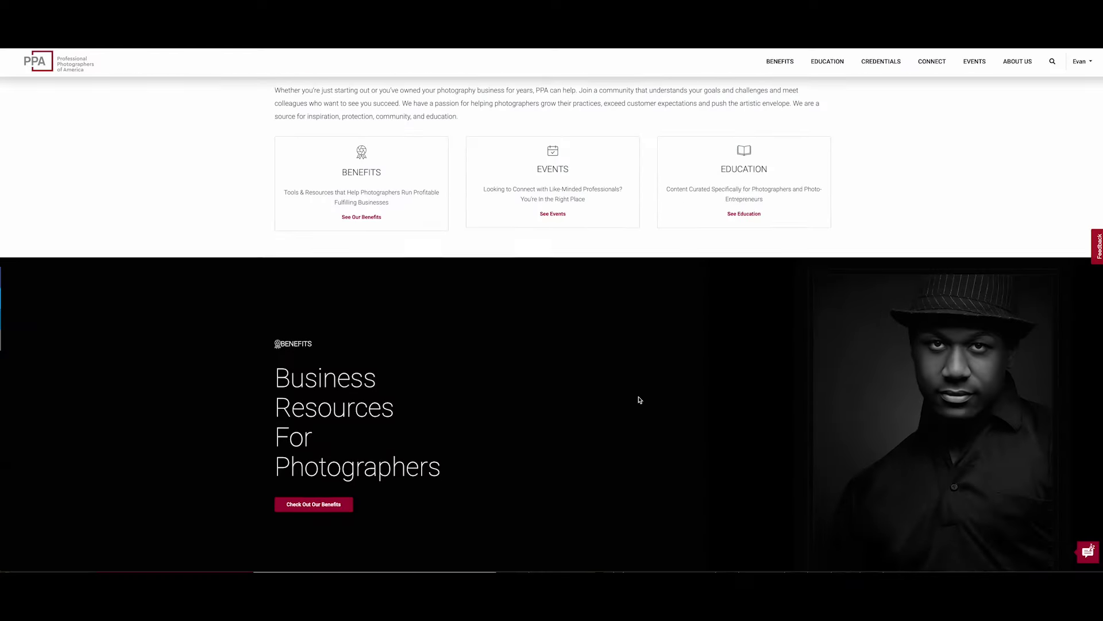
scroll(639, 399, "down", 20)
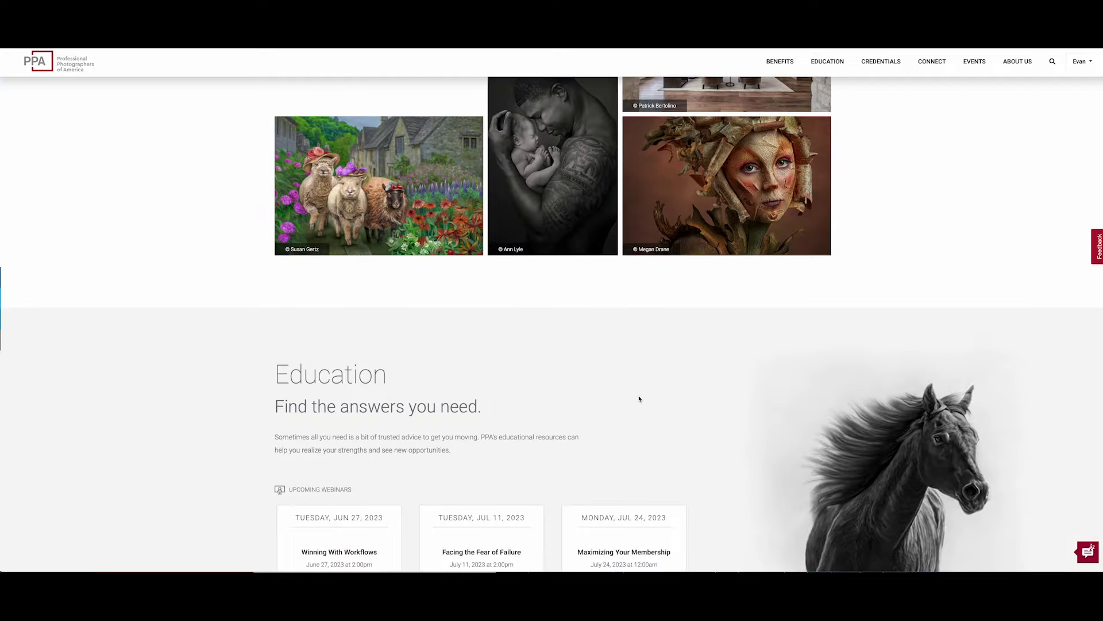
Step: Go to the PPA Benefits page and scroll its Research, Sales & Marketing and Telemedicine cards
scroll(639, 400, "up", 20)
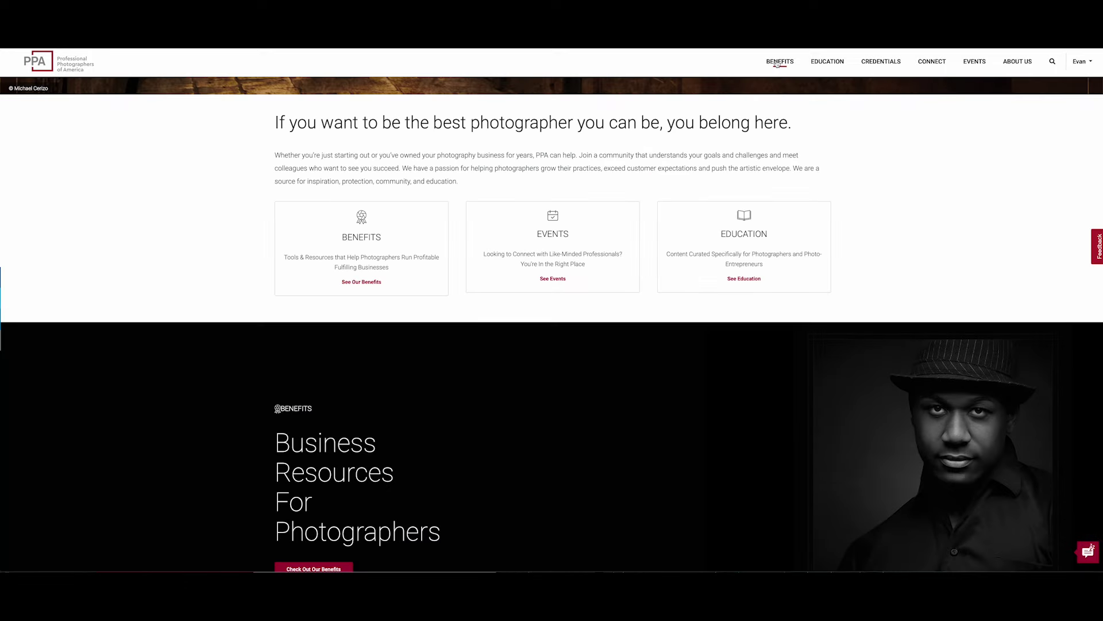
mouse_move(777, 71)
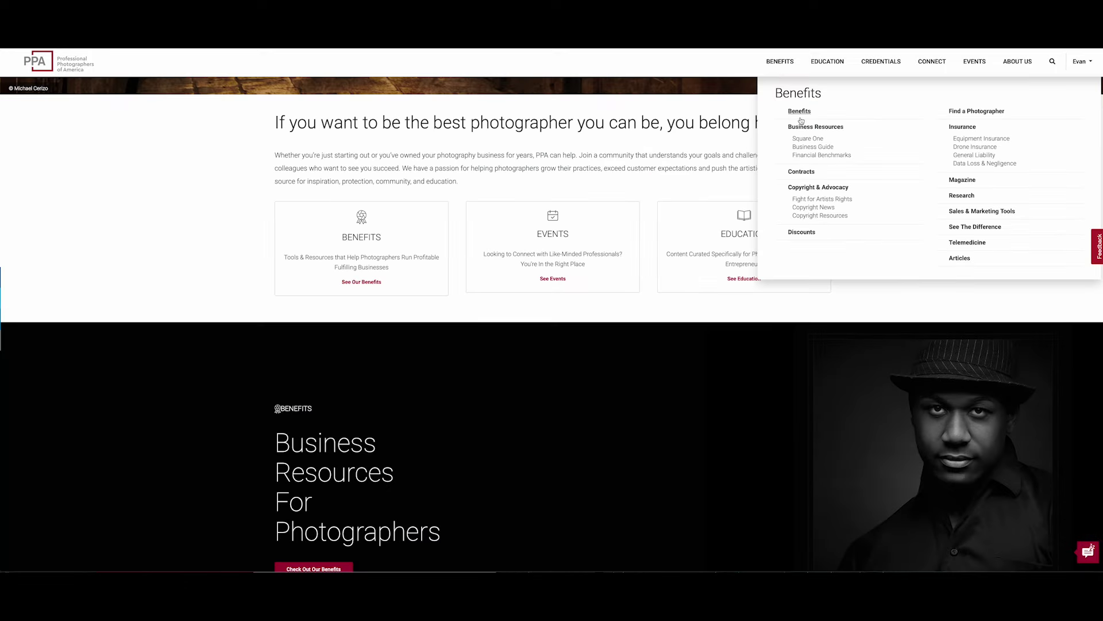
scroll(619, 300, "down", 3)
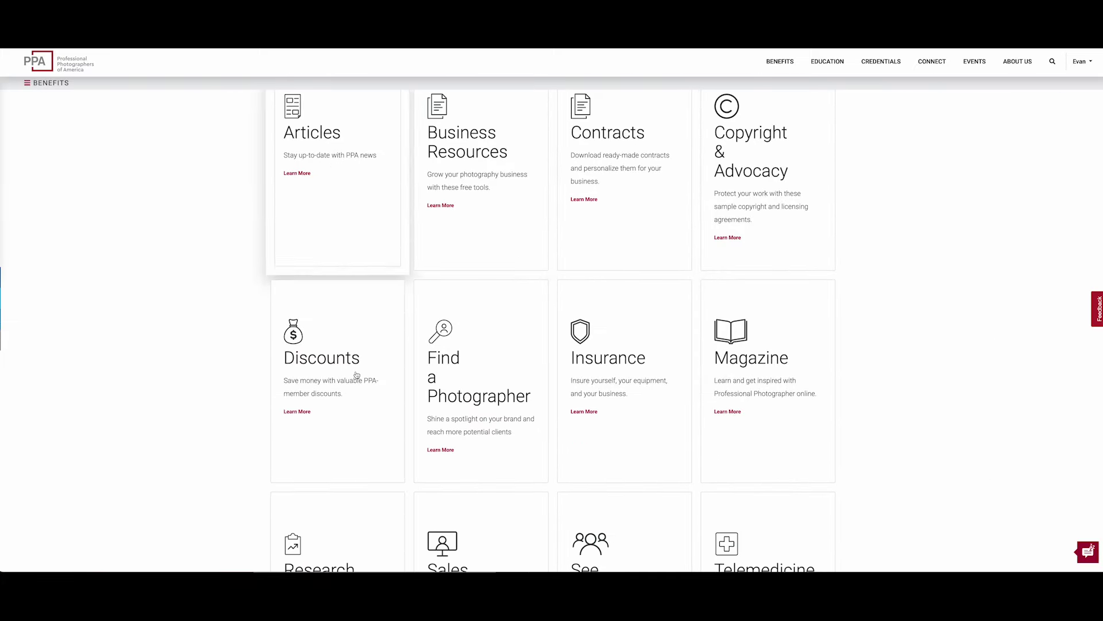
scroll(742, 411, "down", 2)
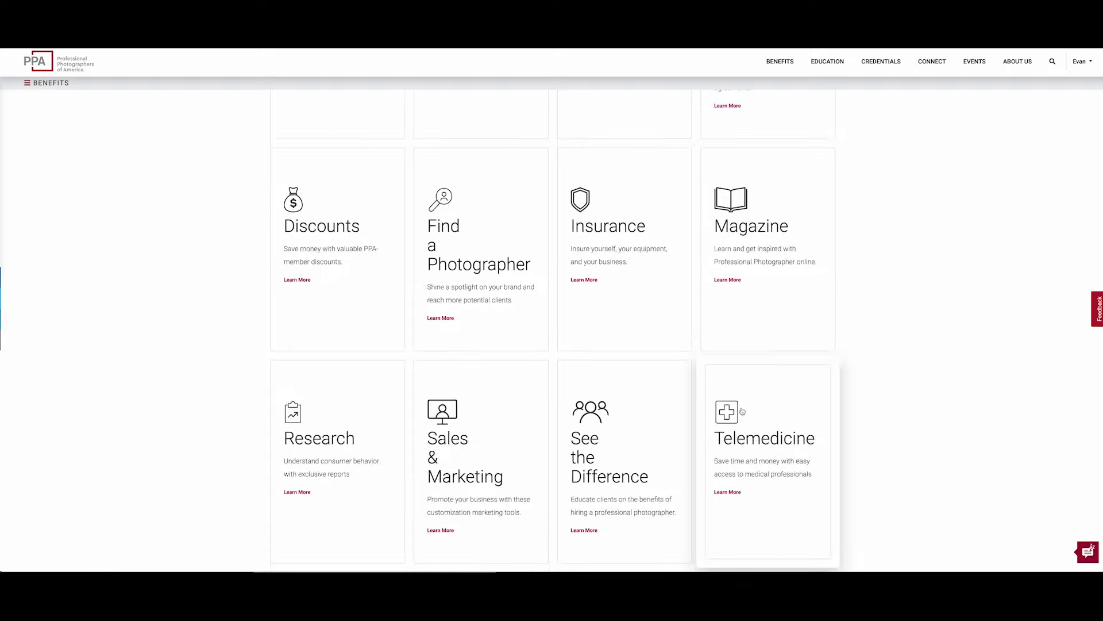
scroll(345, 448, "down", 3)
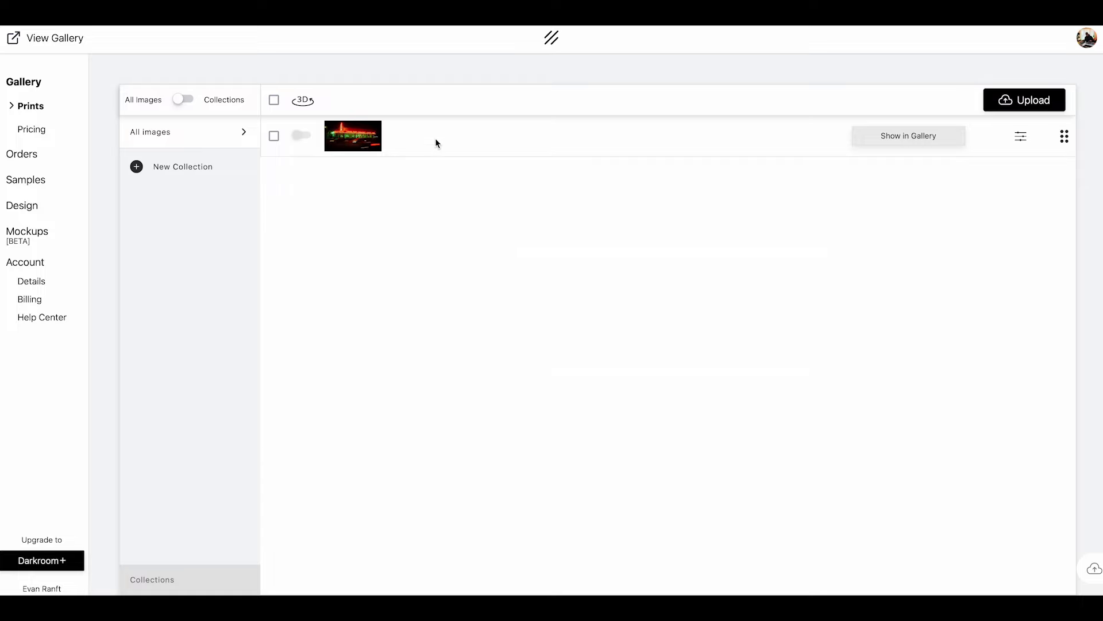
Step: Show the night-diner print in the gallery and open its product details
left_click(899, 143)
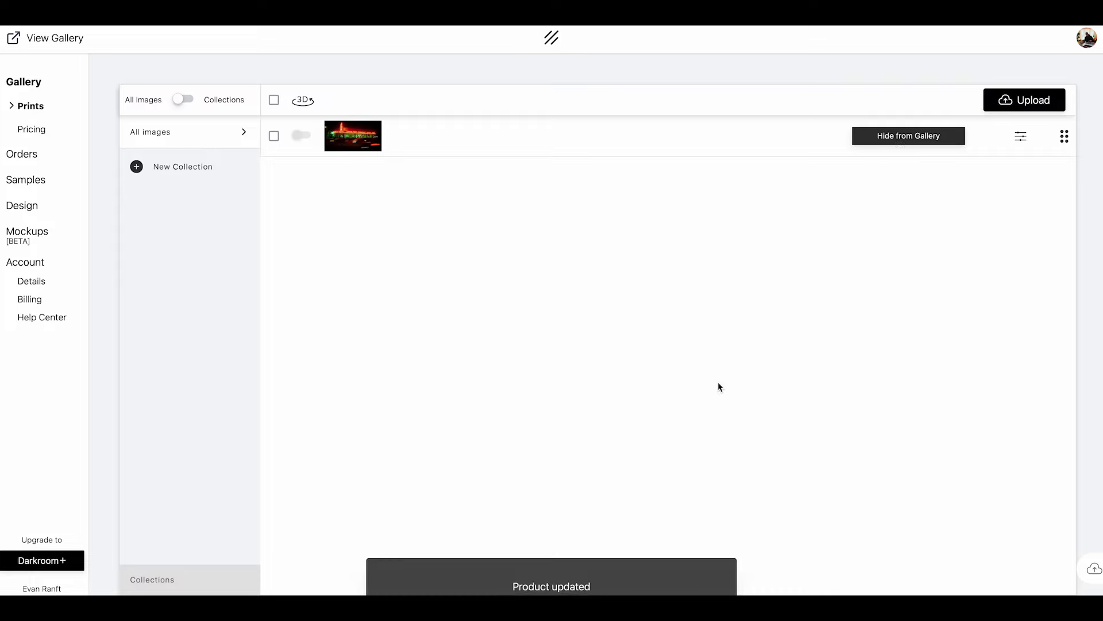
left_click(1021, 139)
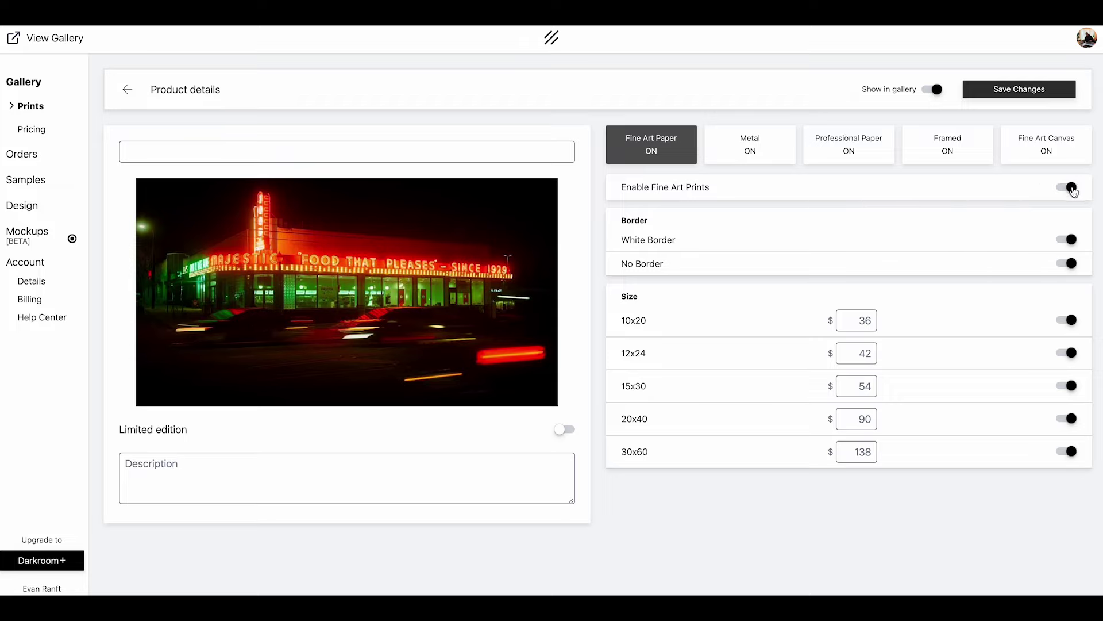
Step: Switch off Fine Art Paper, Metal, Framed and Fine Art Canvas prints and save the changes
left_click(1071, 188)
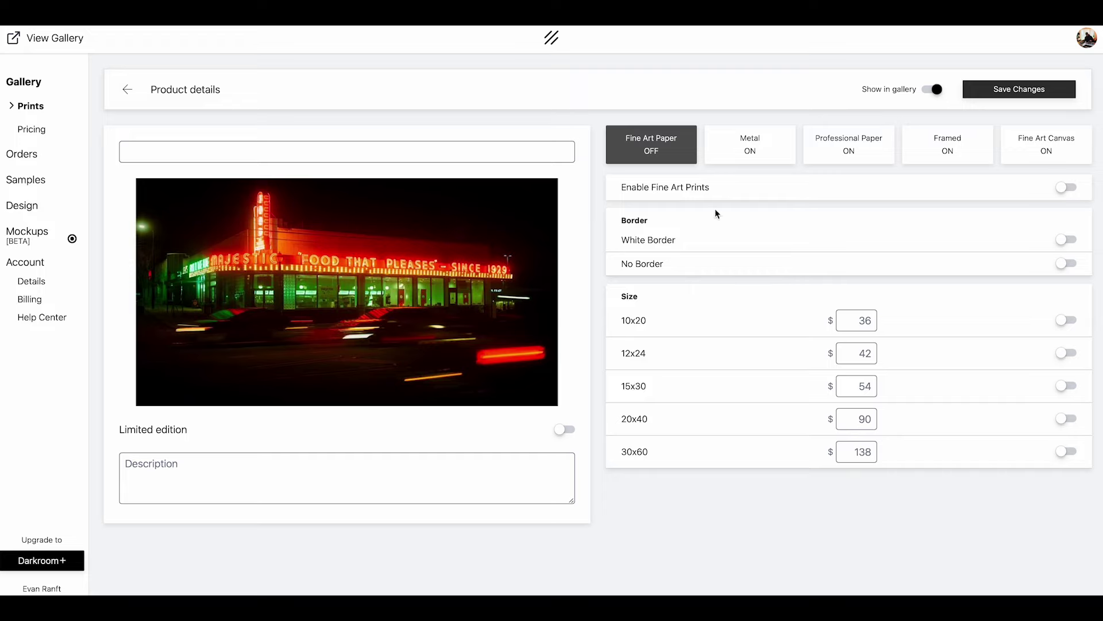
left_click(773, 149)
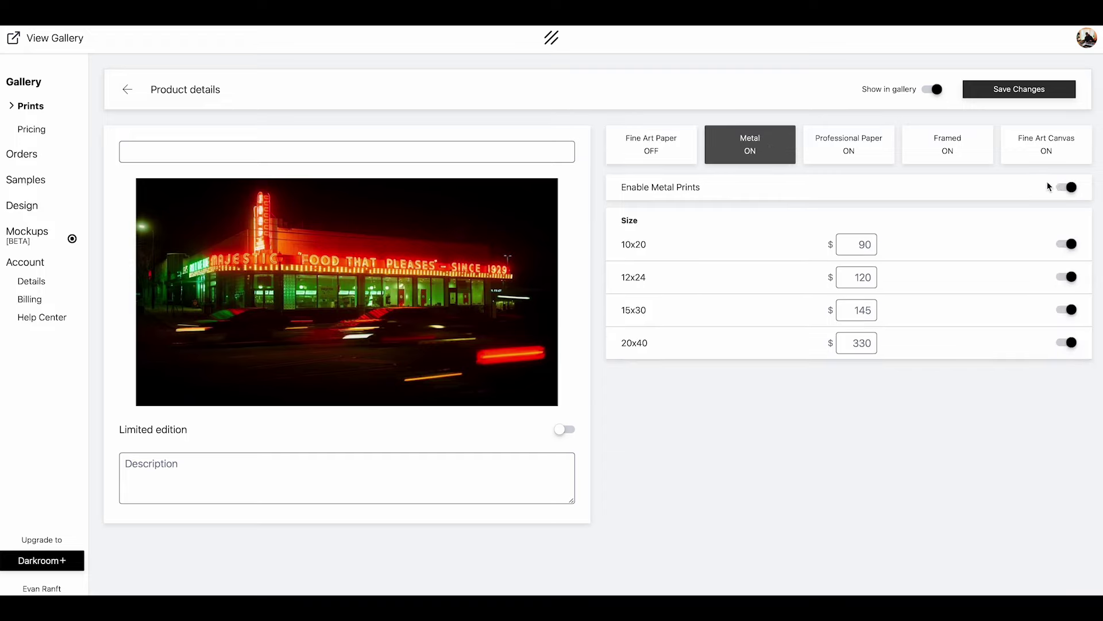
left_click(1071, 188)
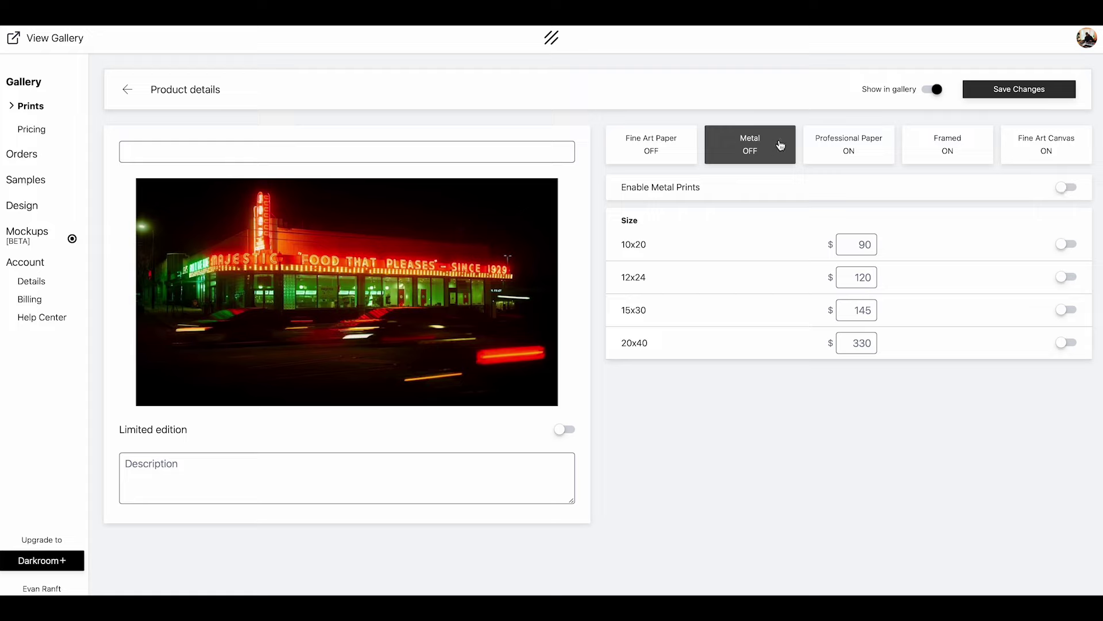
left_click(948, 143)
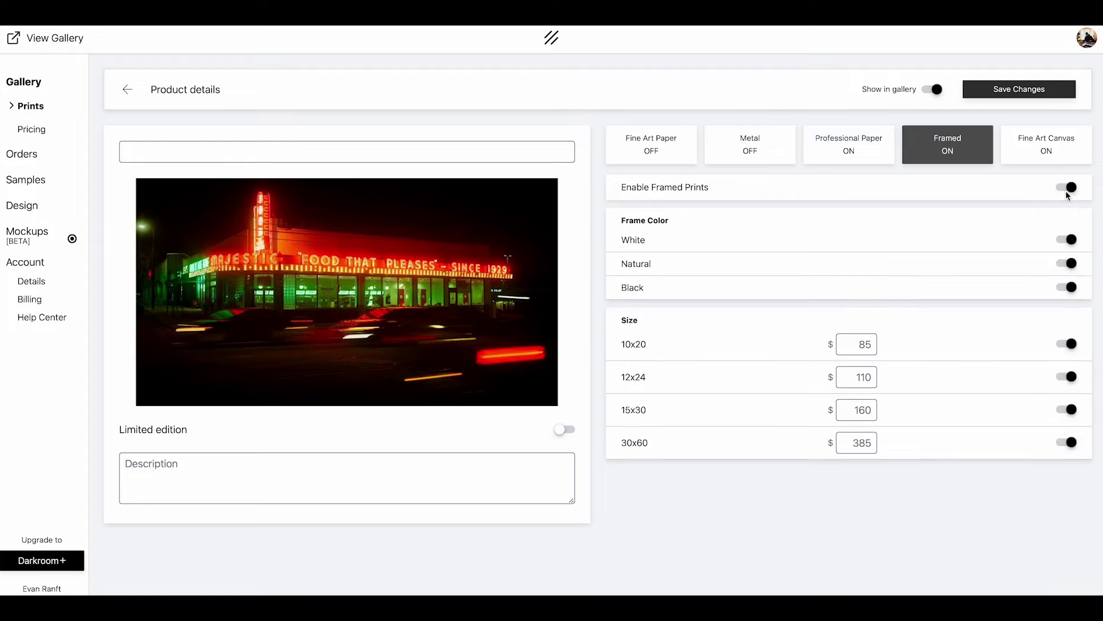
left_click(1070, 192)
left_click(1045, 146)
left_click(1069, 192)
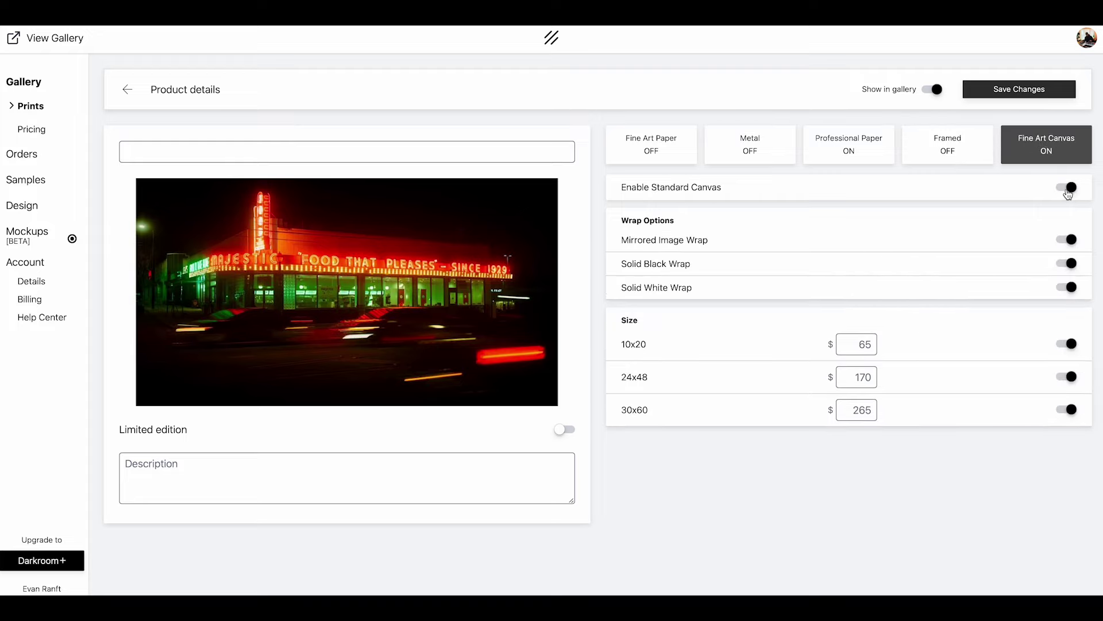
left_click(1026, 91)
Step: Turn off White Border for Professional Paper and set the 10x20 price to $21
left_click(843, 144)
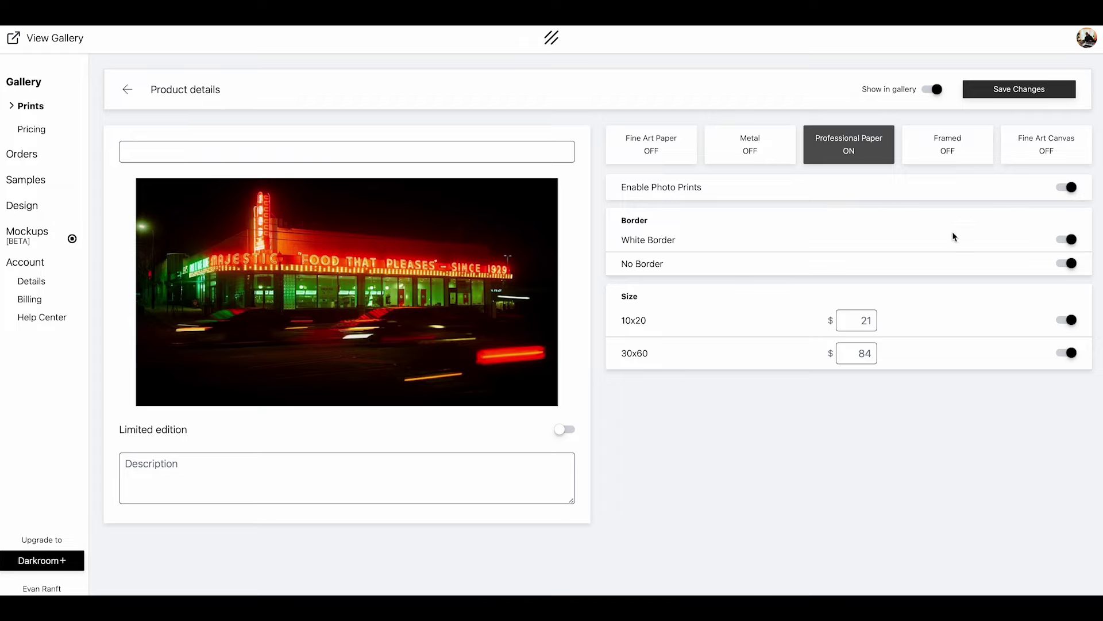
left_click(1069, 240)
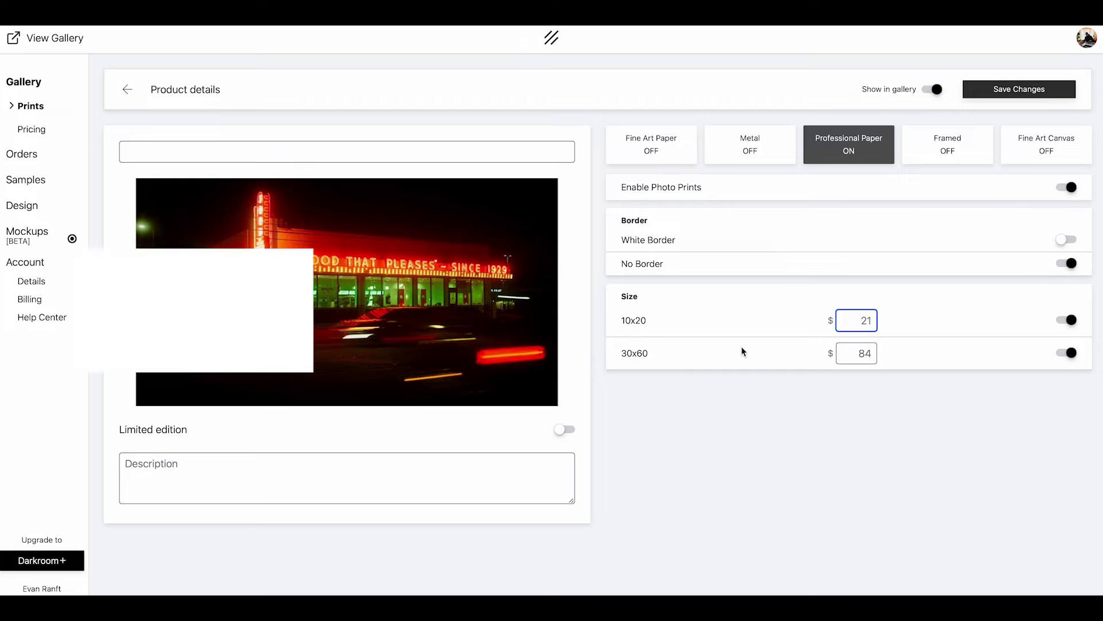
left_click(871, 325)
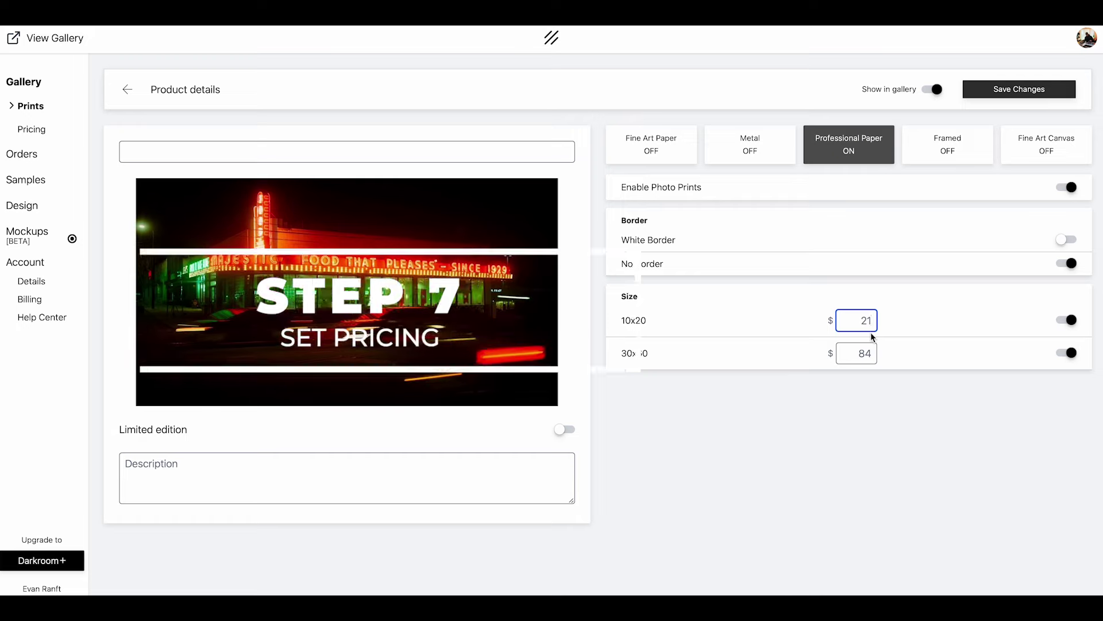
key("BackSpace")
key("BackSpace")
type("30")
key("BackSpace")
key("BackSpace")
type("21")
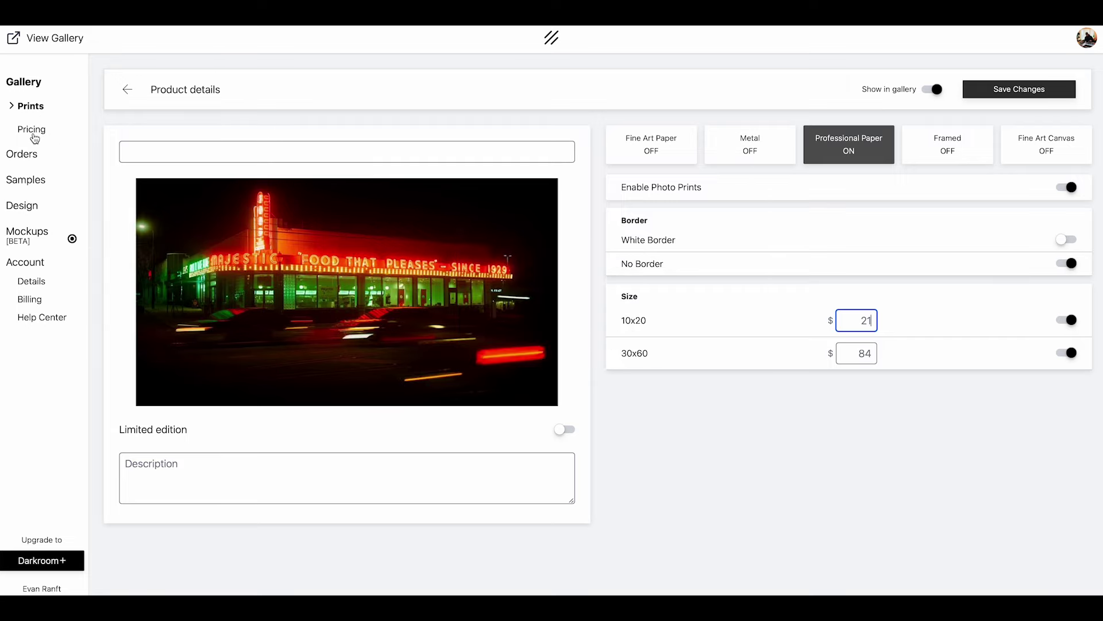
Step: Bring up the Professional Paper pricing table showing print cost, estimated profit and sale price per size
left_click(33, 134)
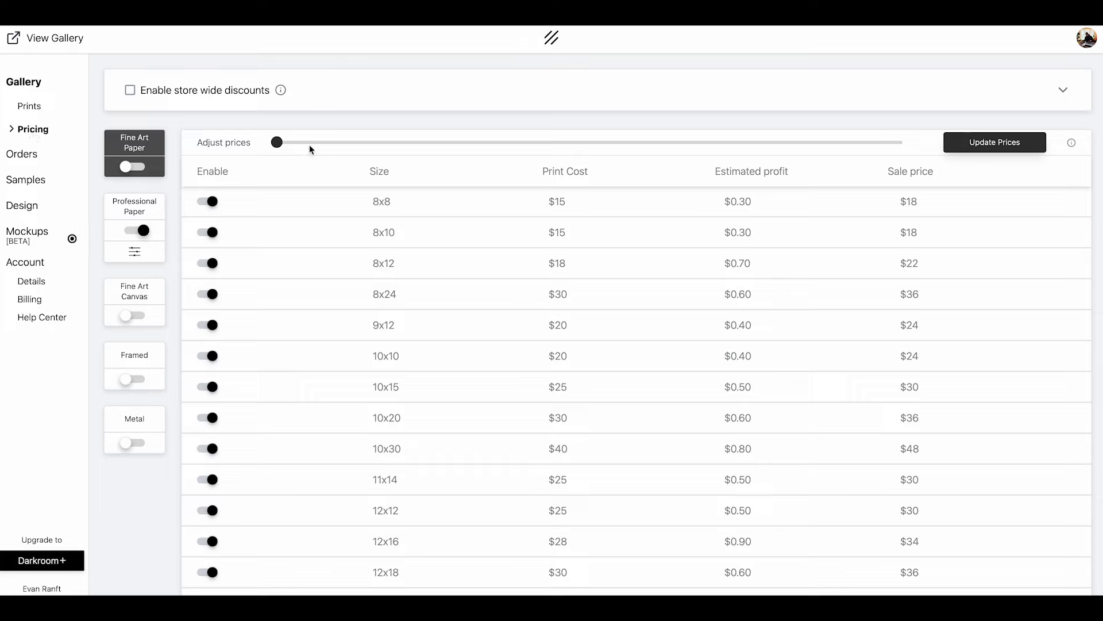
left_click(136, 213)
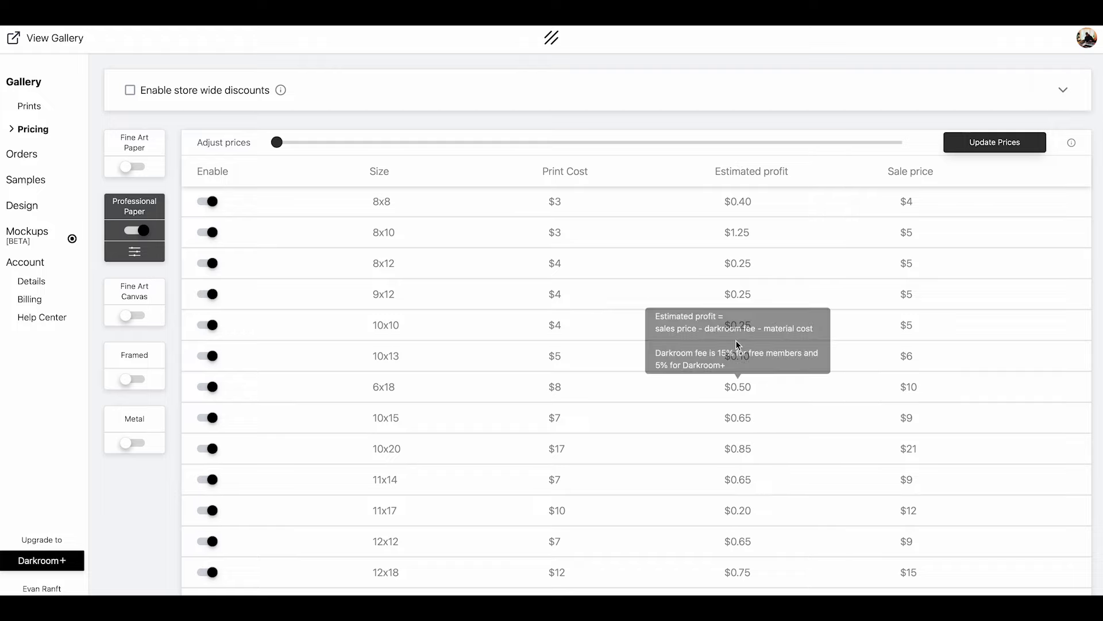
scroll(738, 385, "down", 2)
scroll(737, 382, "down", 5)
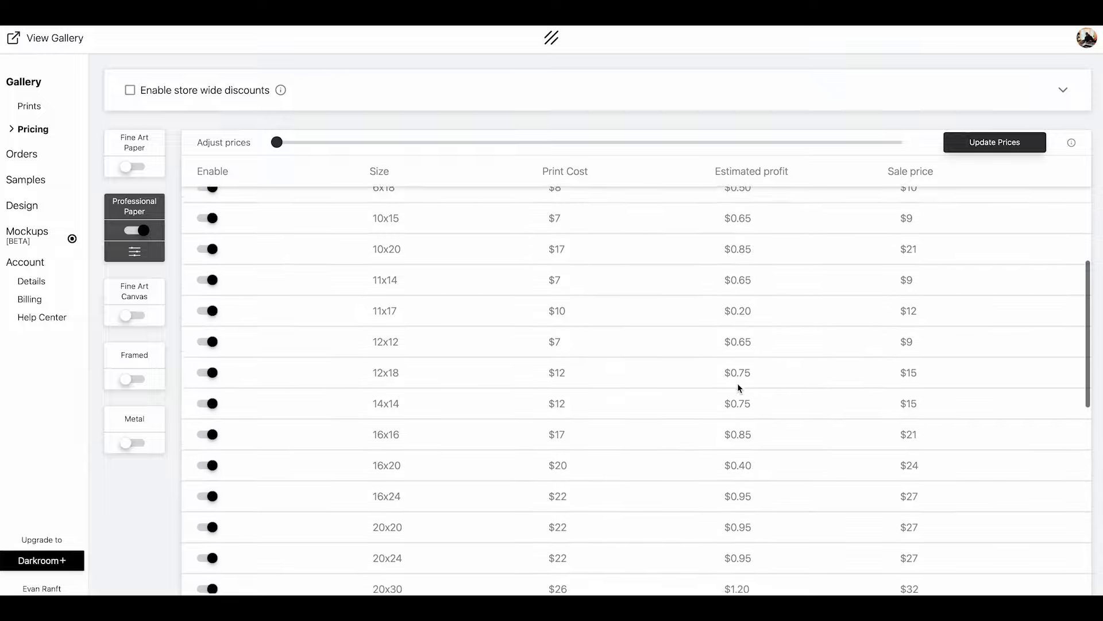
scroll(737, 383, "up", 7)
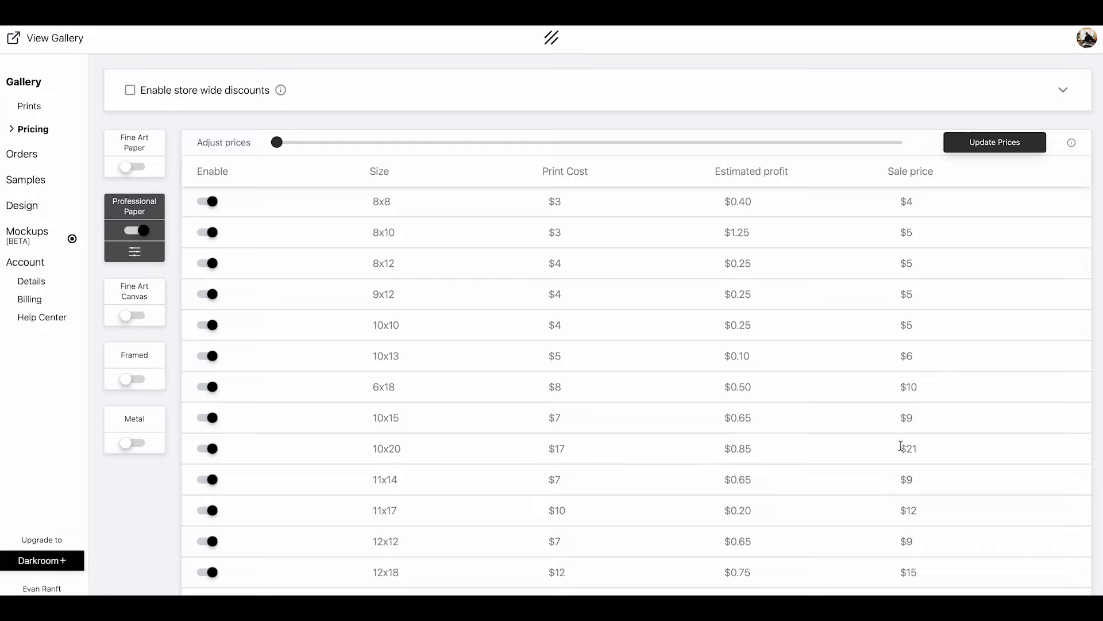
mouse_move(748, 449)
Step: Raise Professional Paper sale prices with the Adjust prices slider (10x20 to $40), update them, and return to Prints
left_click_drag(276, 144, 398, 136)
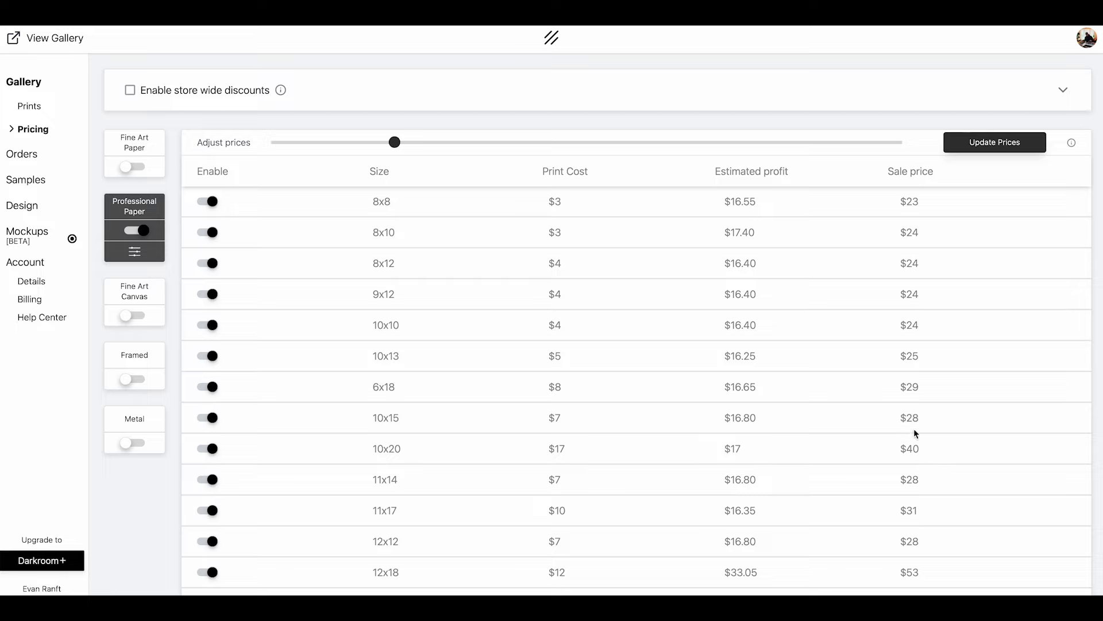
left_click(1011, 146)
left_click(36, 107)
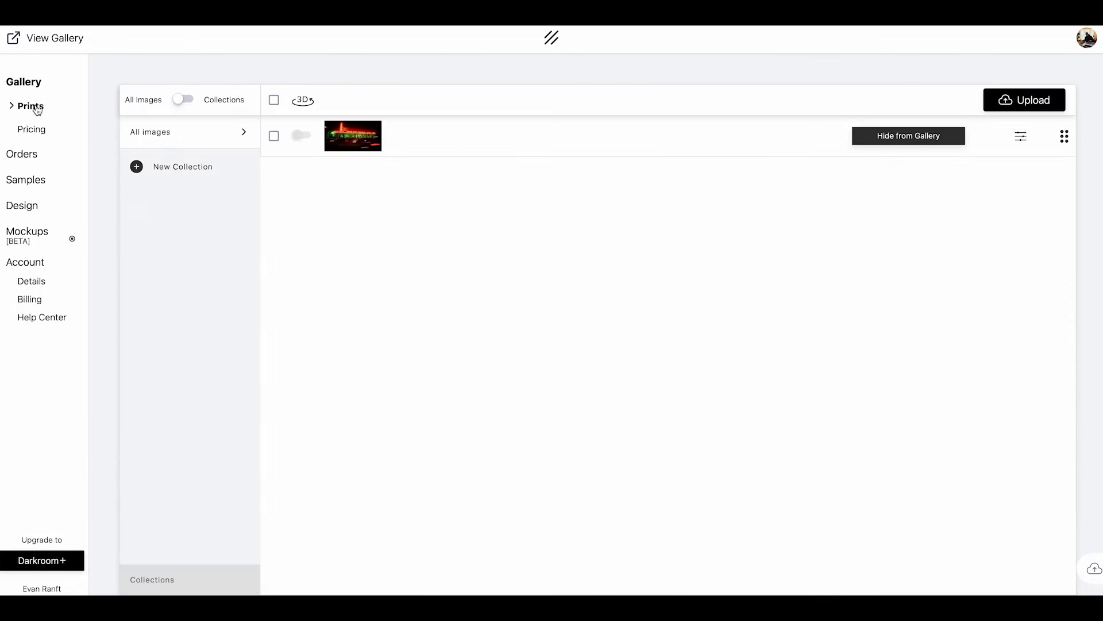
Step: Title the Professional Paper print 'Ponce Night' and describe it as 'Atlanta Night Photography'
left_click(1020, 137)
left_click(861, 151)
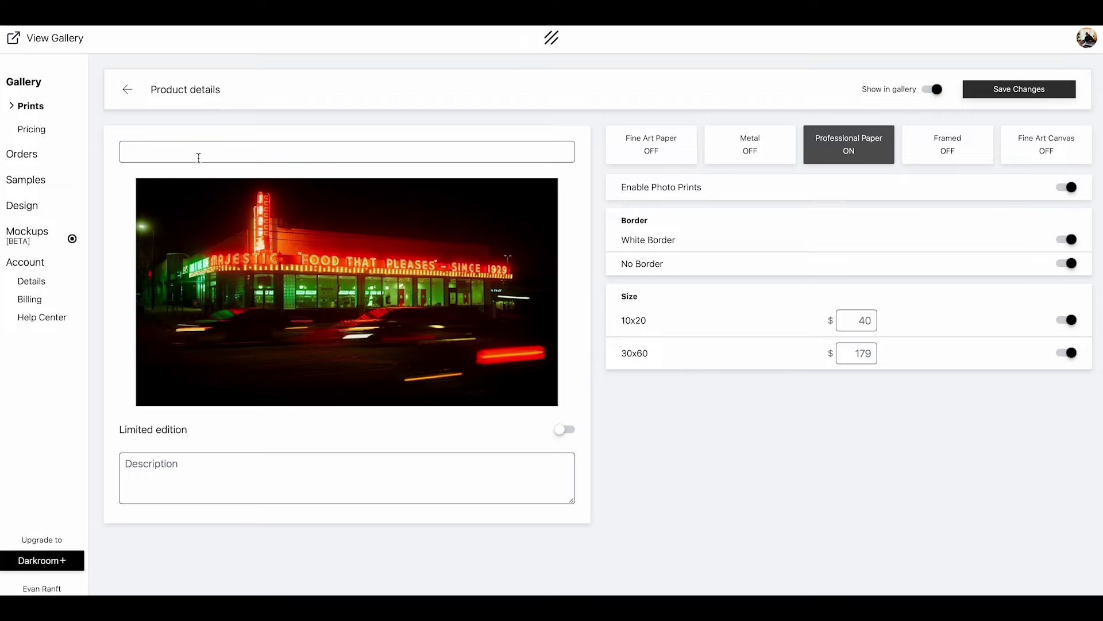
left_click(197, 155)
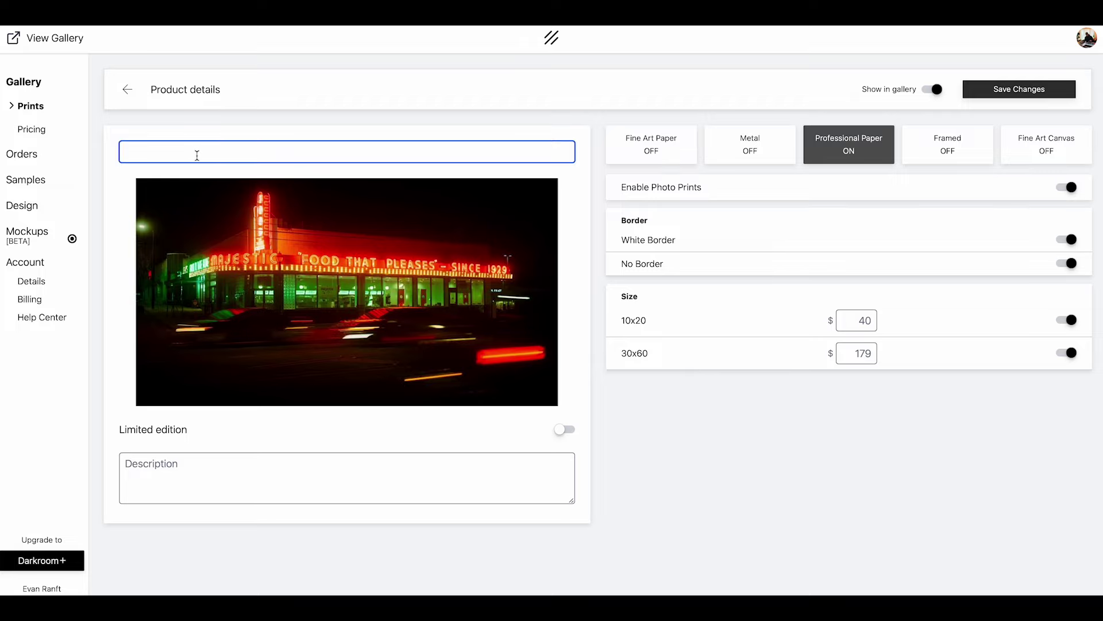
type("Ponce Night")
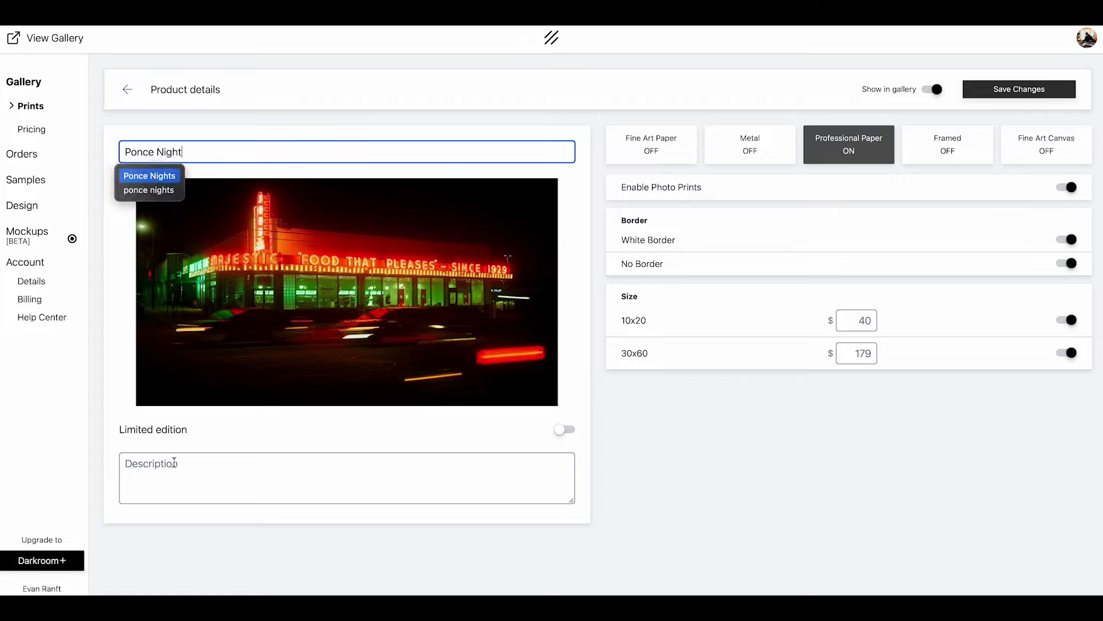
left_click(175, 463)
type("Atlanta Night Photography")
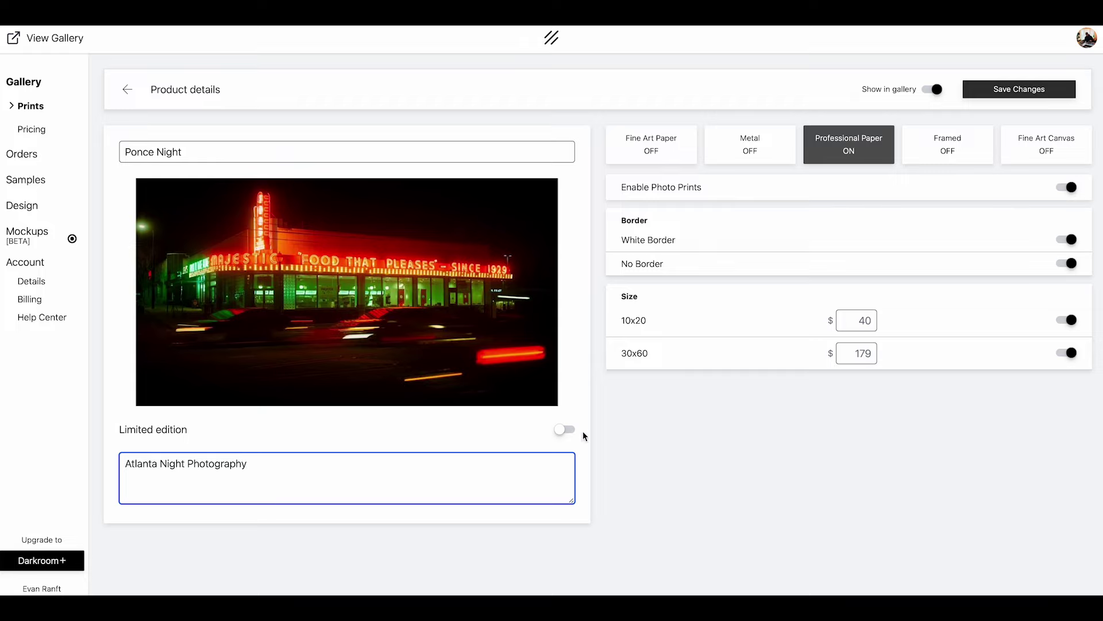
Step: Try a limited edition of 5 prints, switch it back off, and save the Ponce Night details
left_click(566, 431)
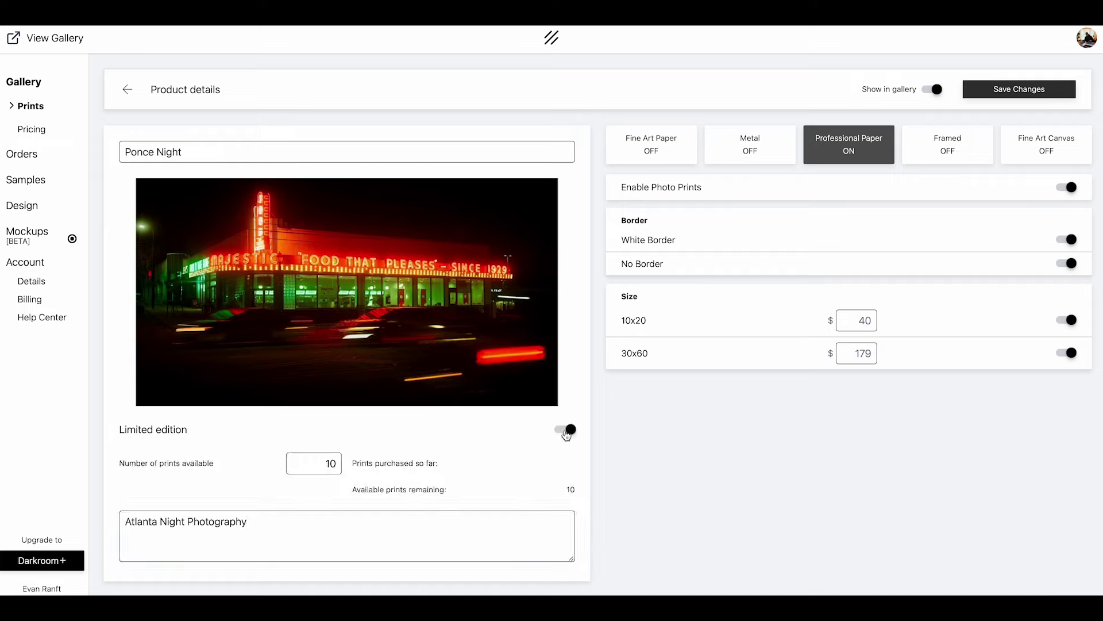
double_click(327, 465)
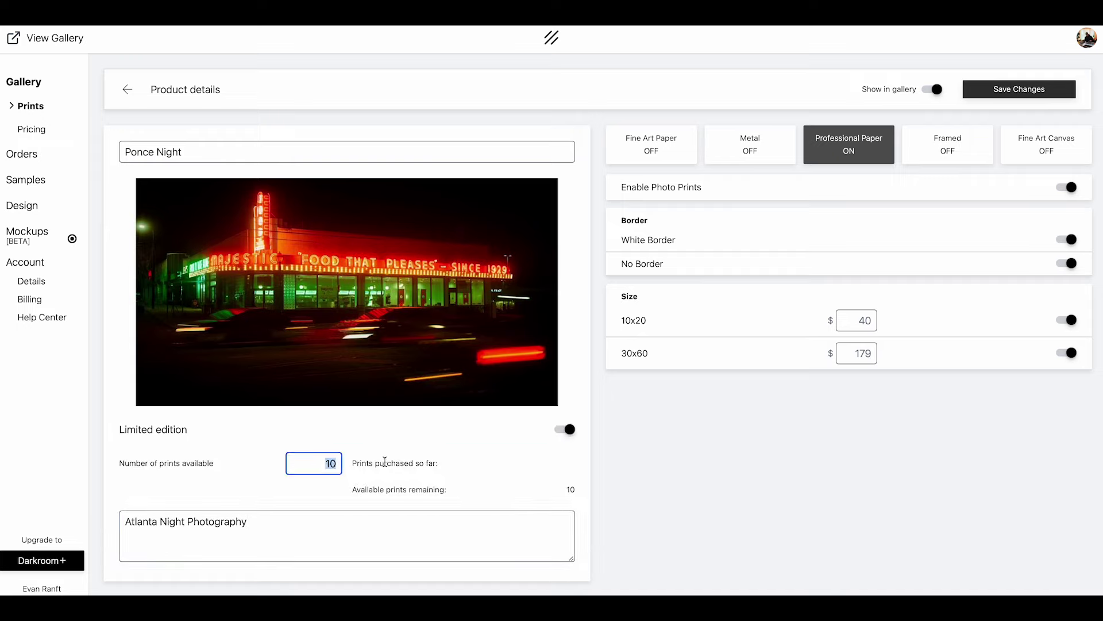
type("5")
left_click(568, 431)
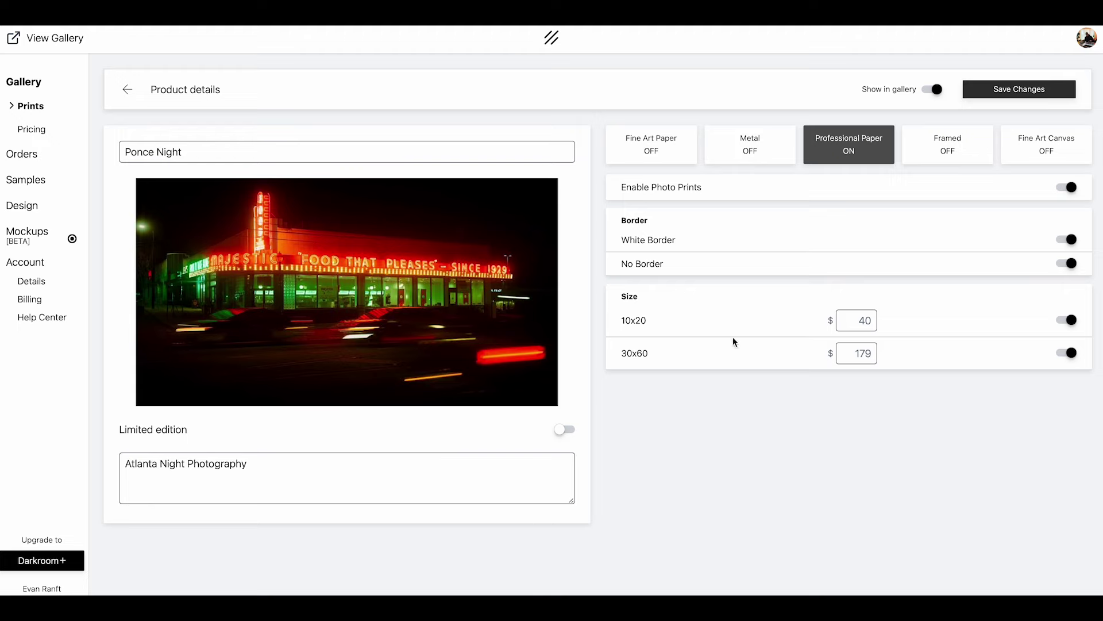
left_click(1028, 91)
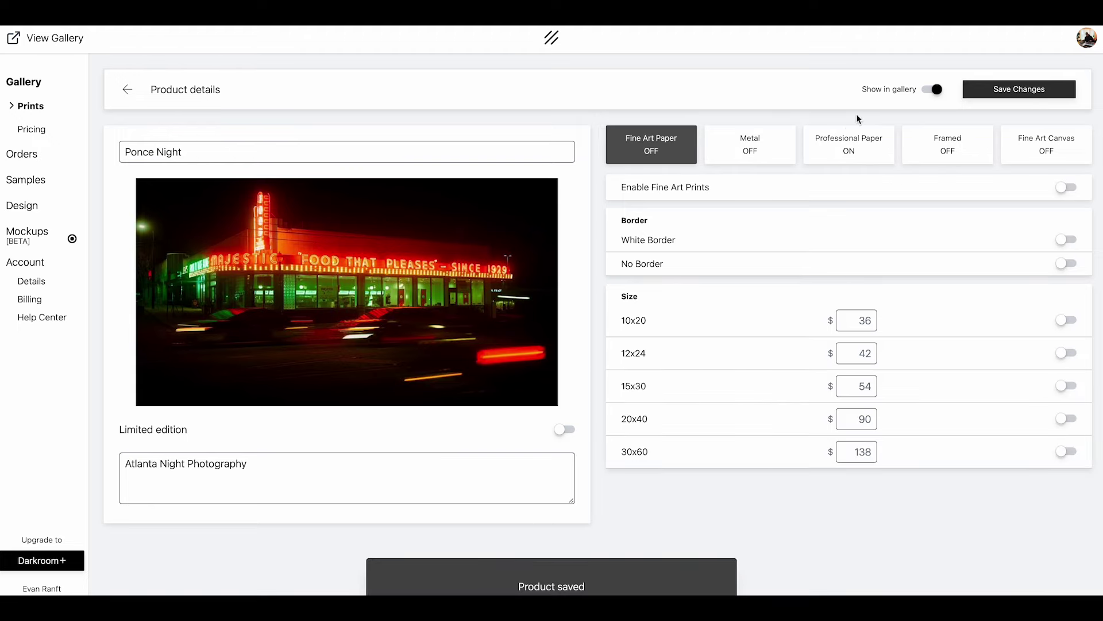
left_click(847, 141)
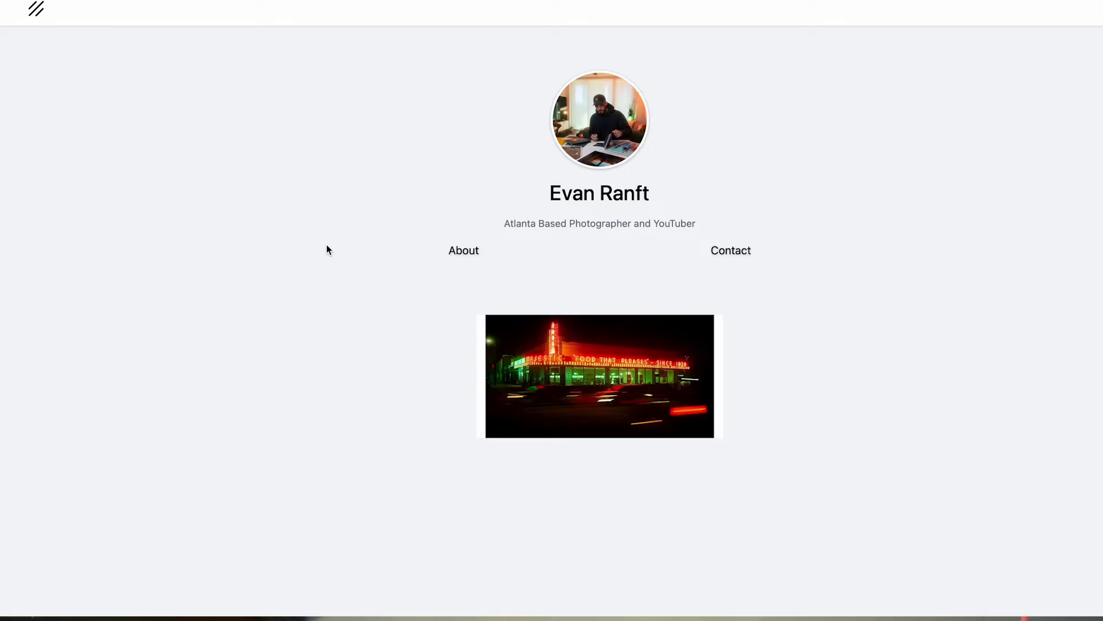
Step: On the Ponce Night print page, check the 30x60 price ($179), then return to 10x20 ($40)
left_click(622, 424)
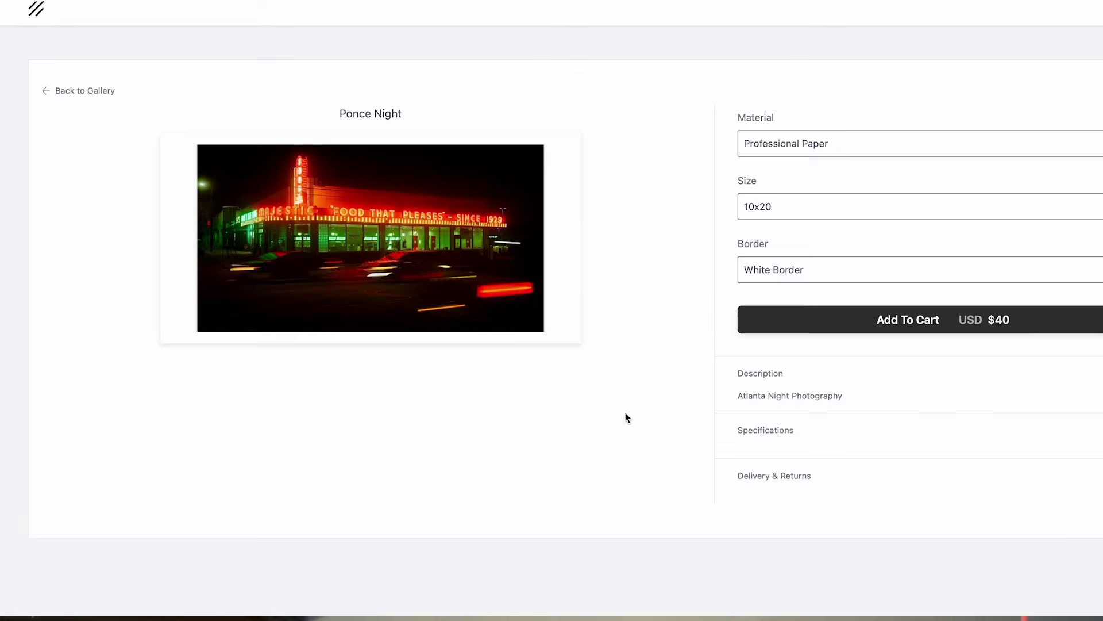
left_click(800, 207)
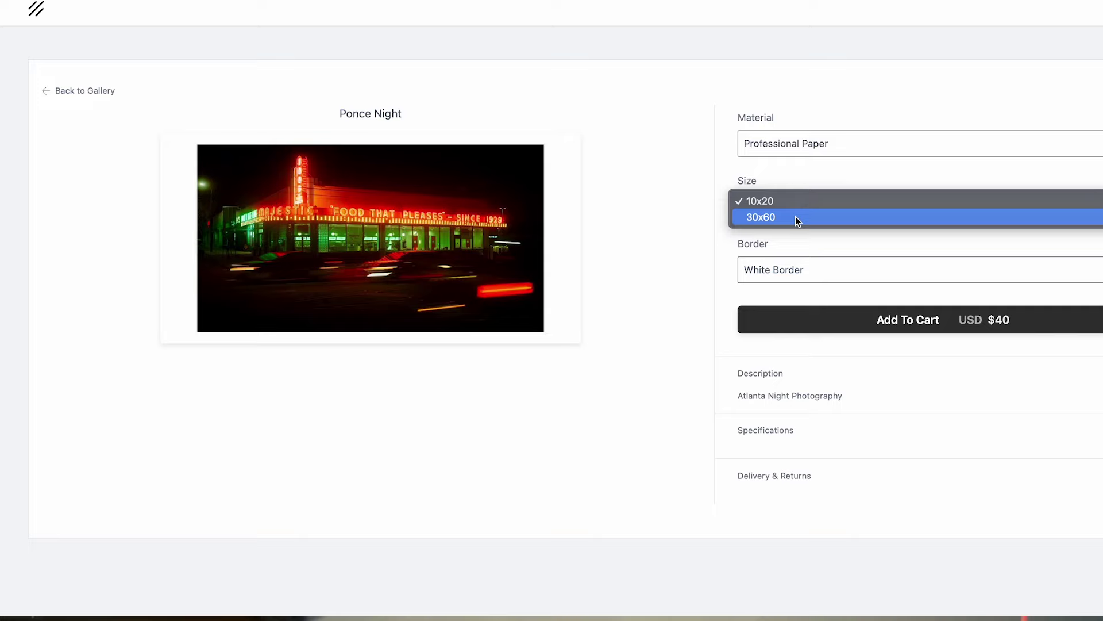
left_click(796, 216)
left_click(793, 204)
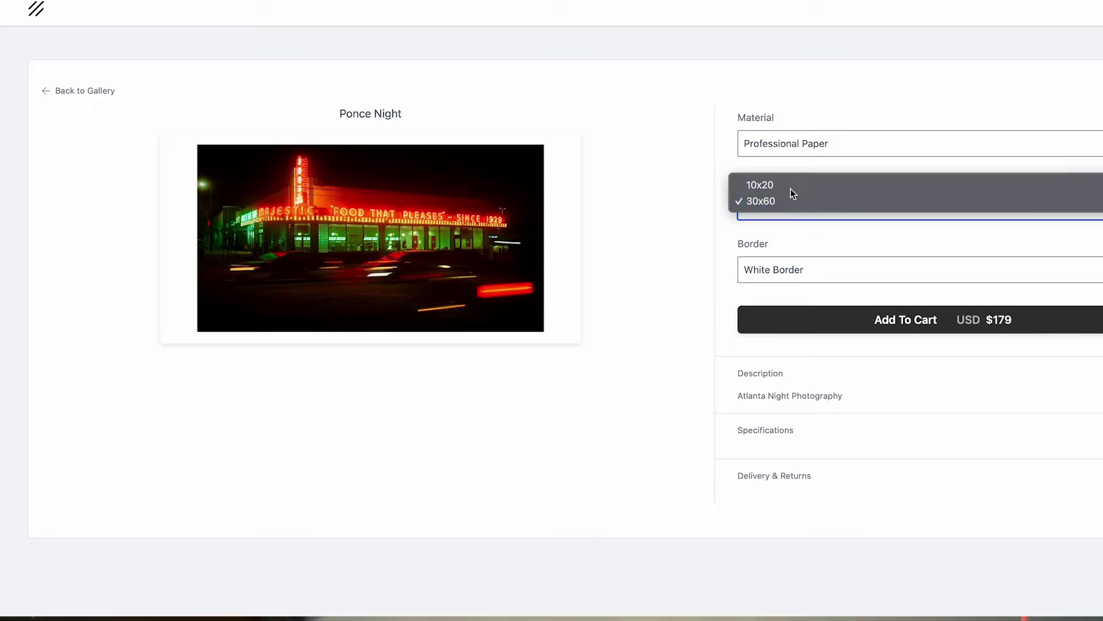
left_click(791, 184)
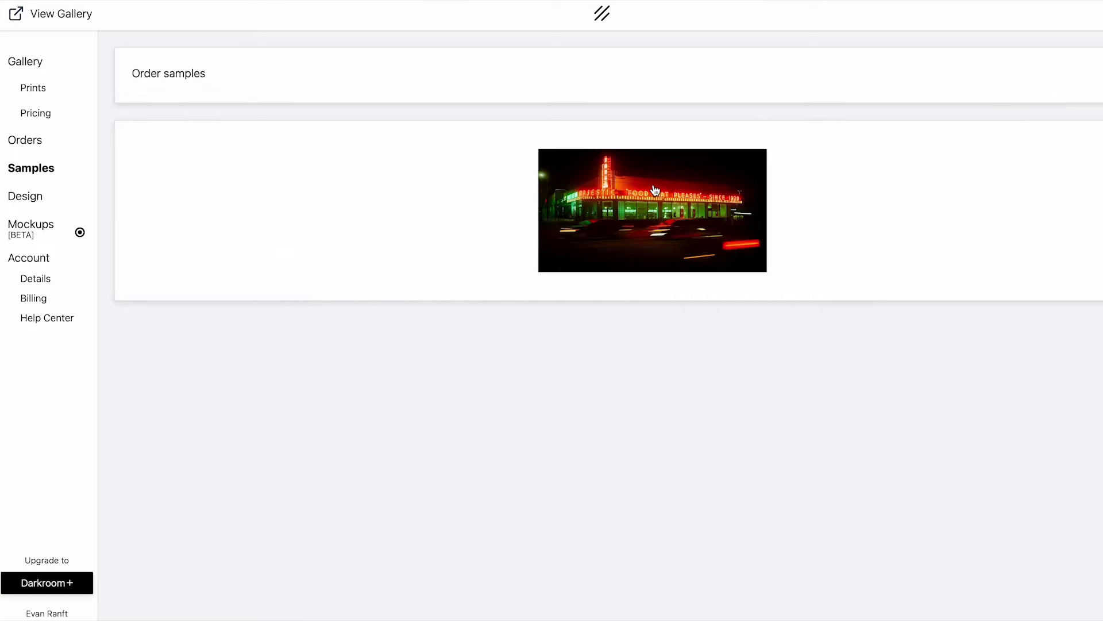
Step: Add a 10x20 Ponce Night sample ($17.00) to the cart and go to checkout
left_click(653, 189)
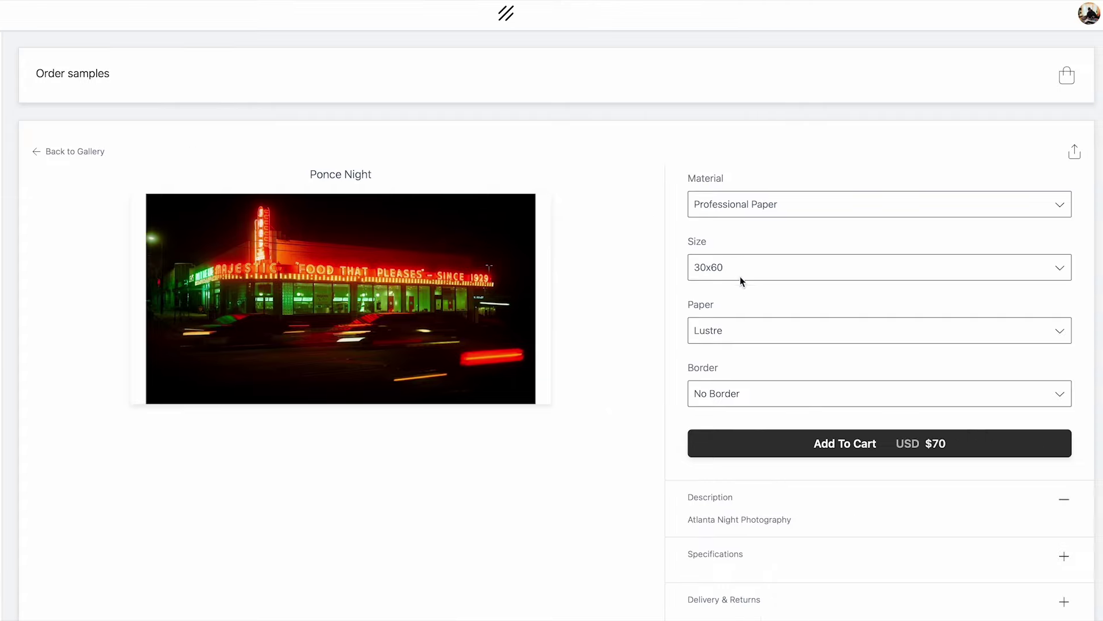
left_click(834, 272)
left_click(728, 248)
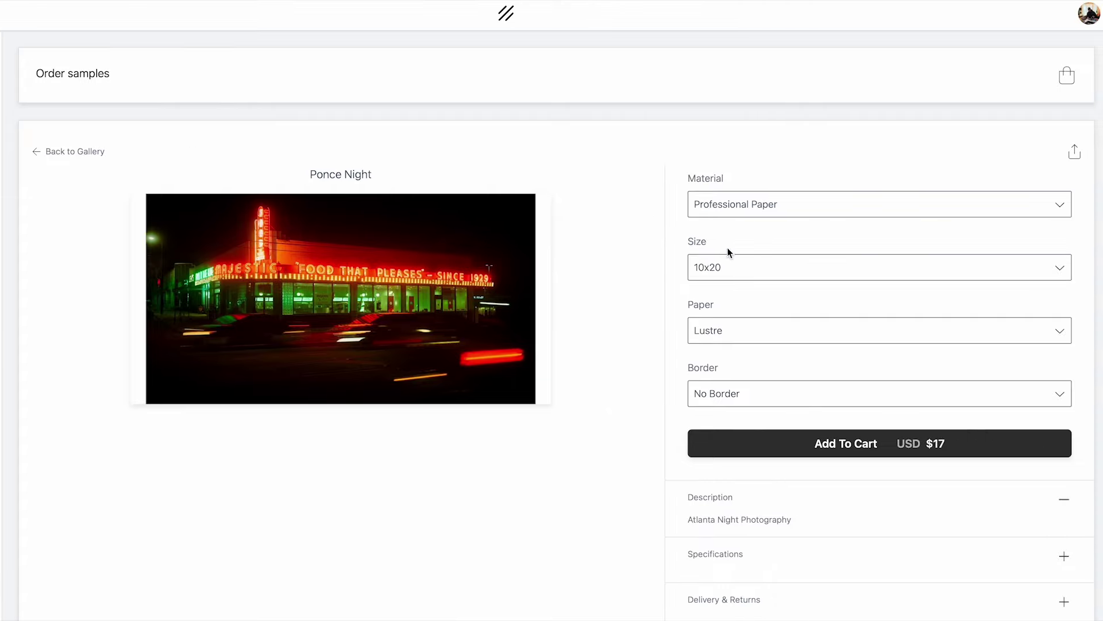
left_click(801, 446)
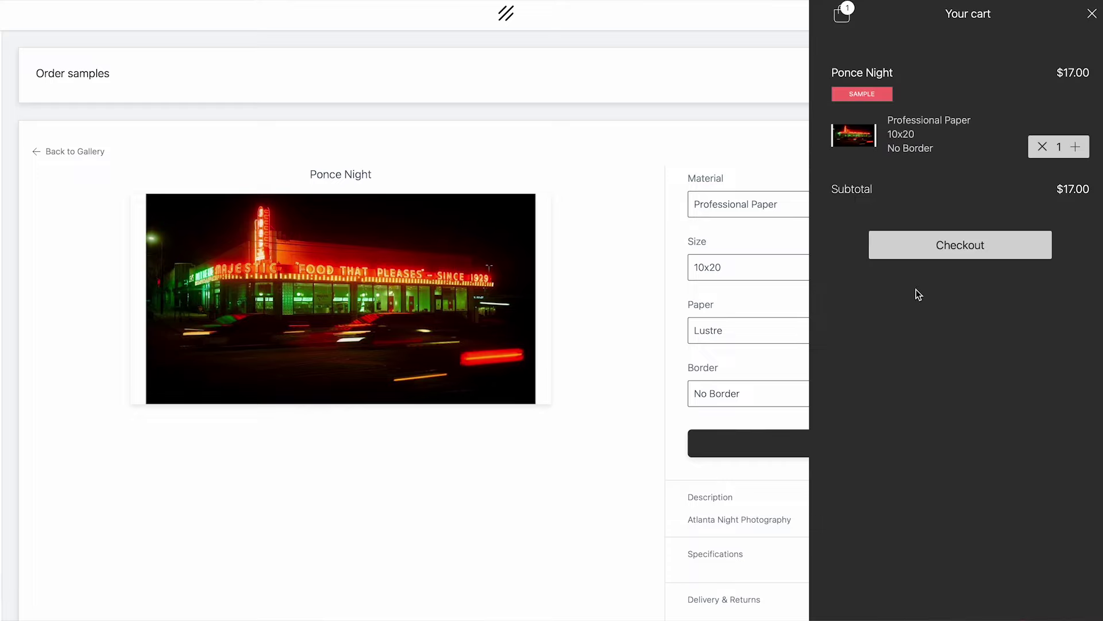
left_click(948, 249)
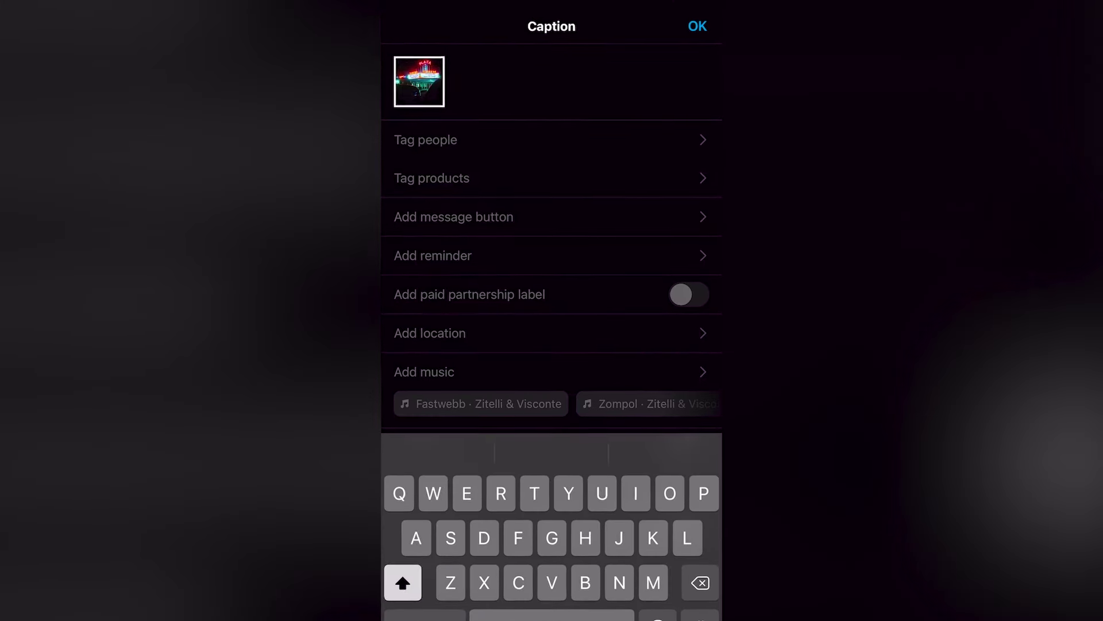
Step: Add a caption line saying the print was added to the online store, link in bio, multiple sizes available
type("nta nights.")
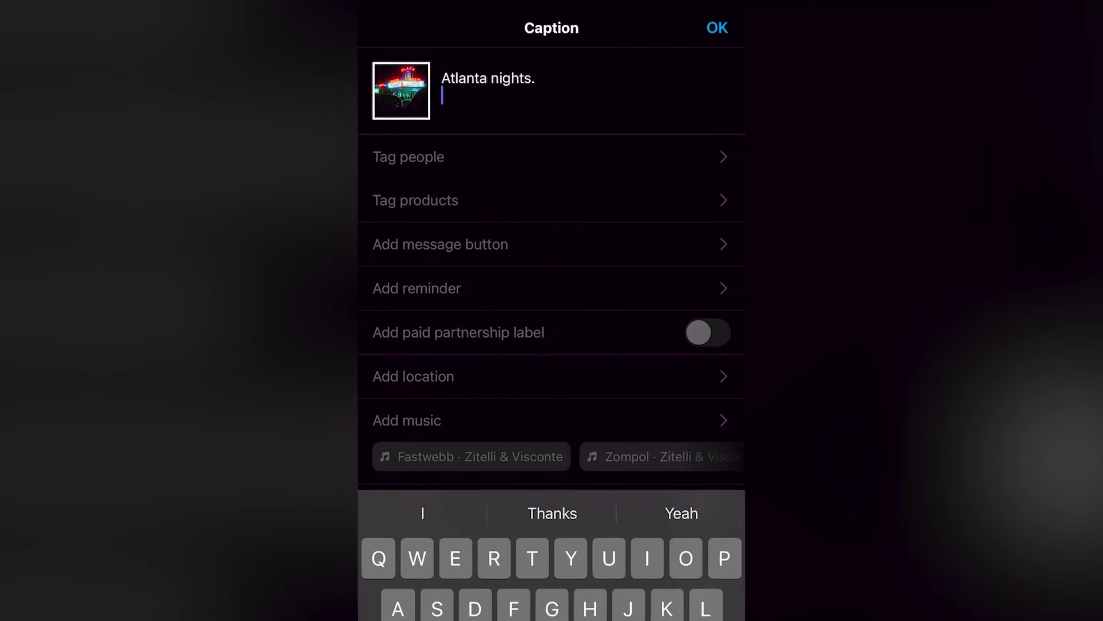
type("-")
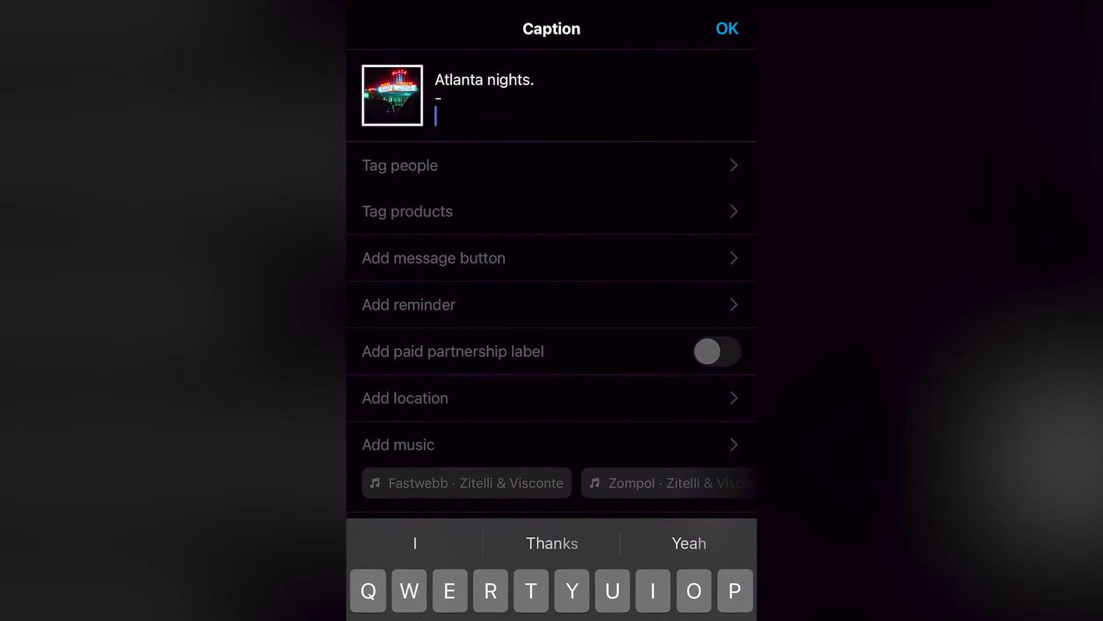
type("Just")
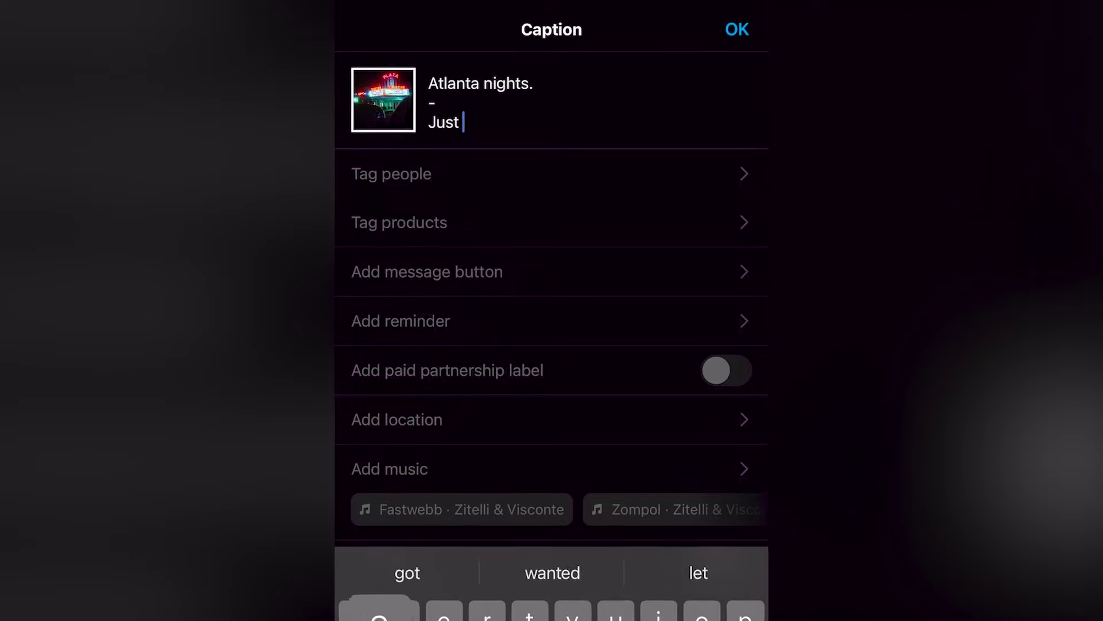
type(" added ")
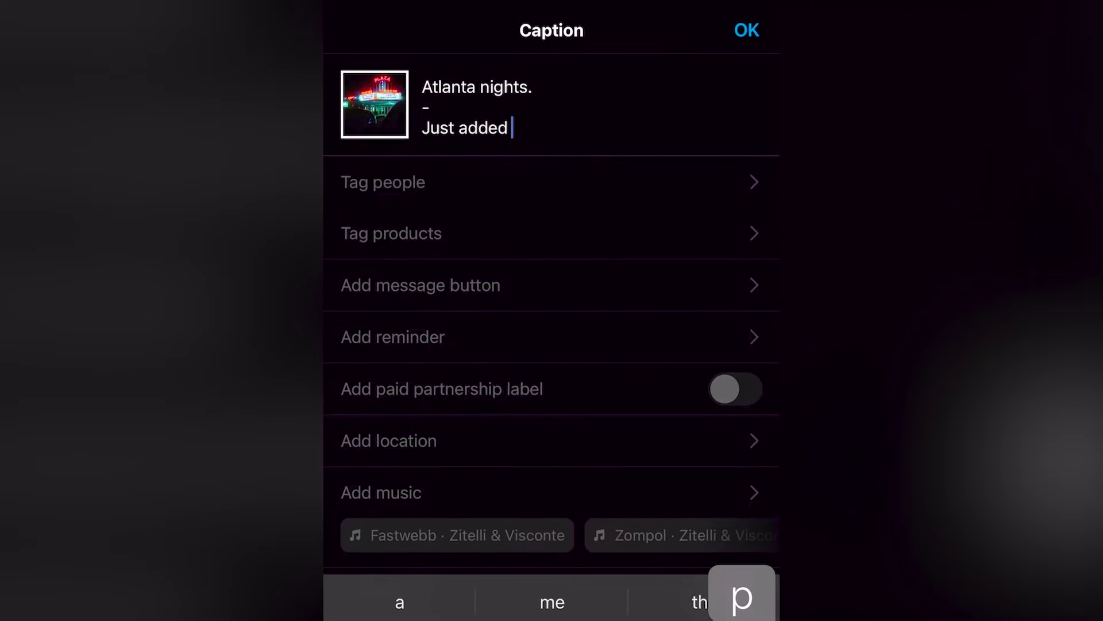
type("pribt of th")
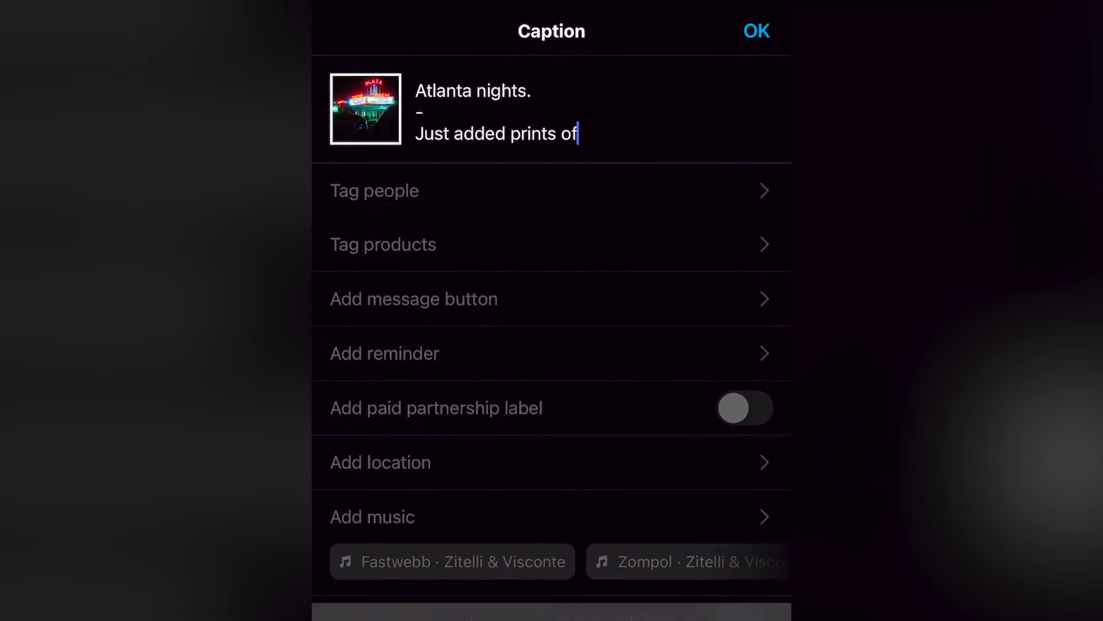
type("is ")
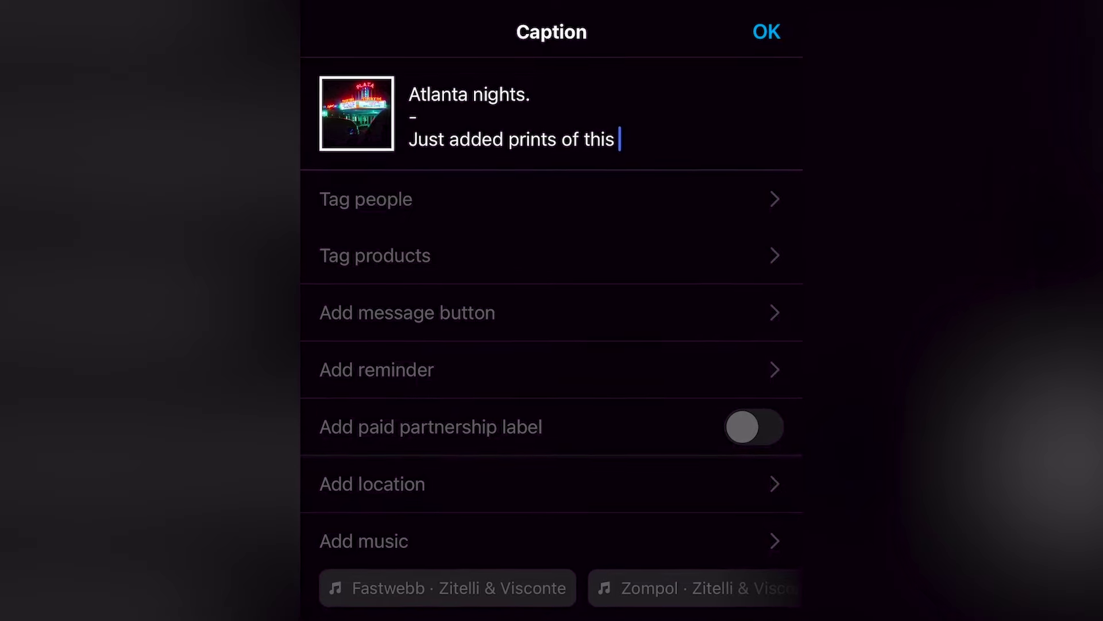
type("image to m")
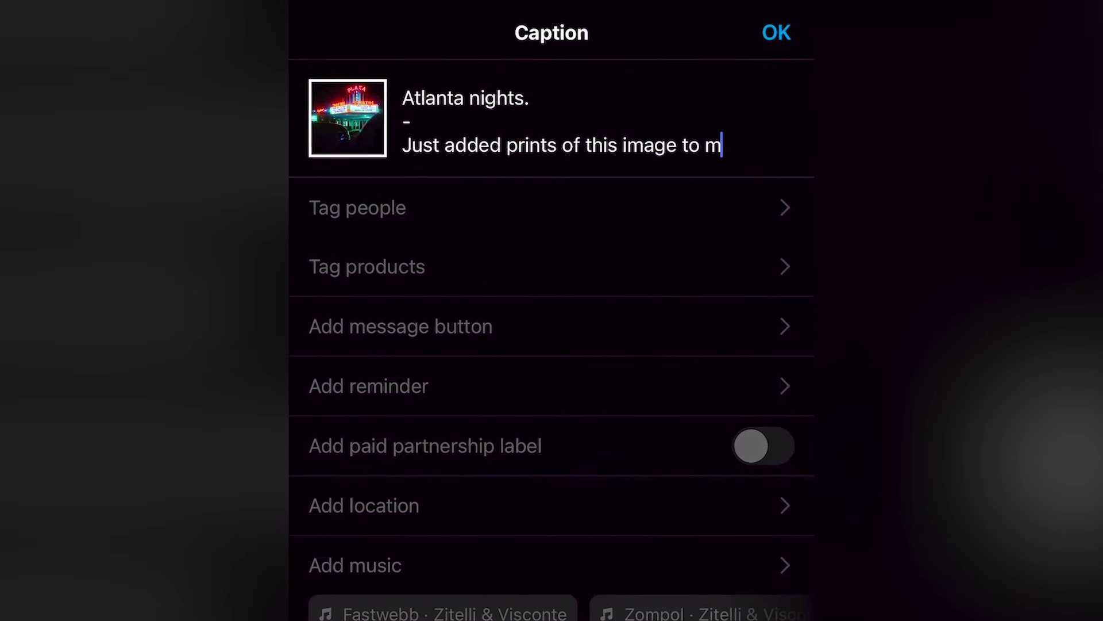
type("y online s")
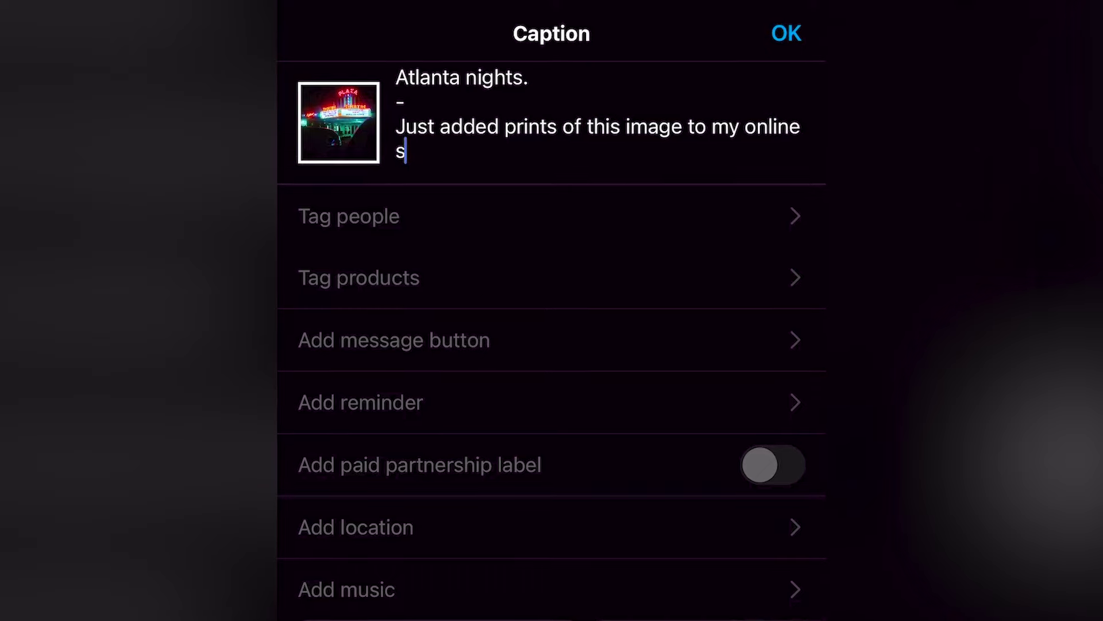
type("tore.")
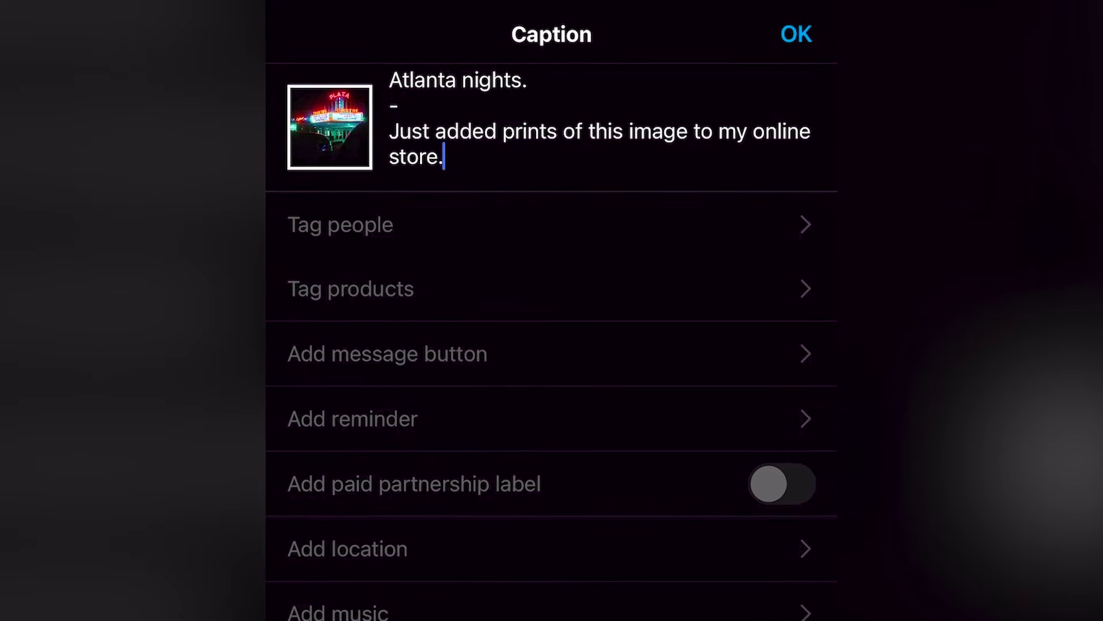
type(" Link in b")
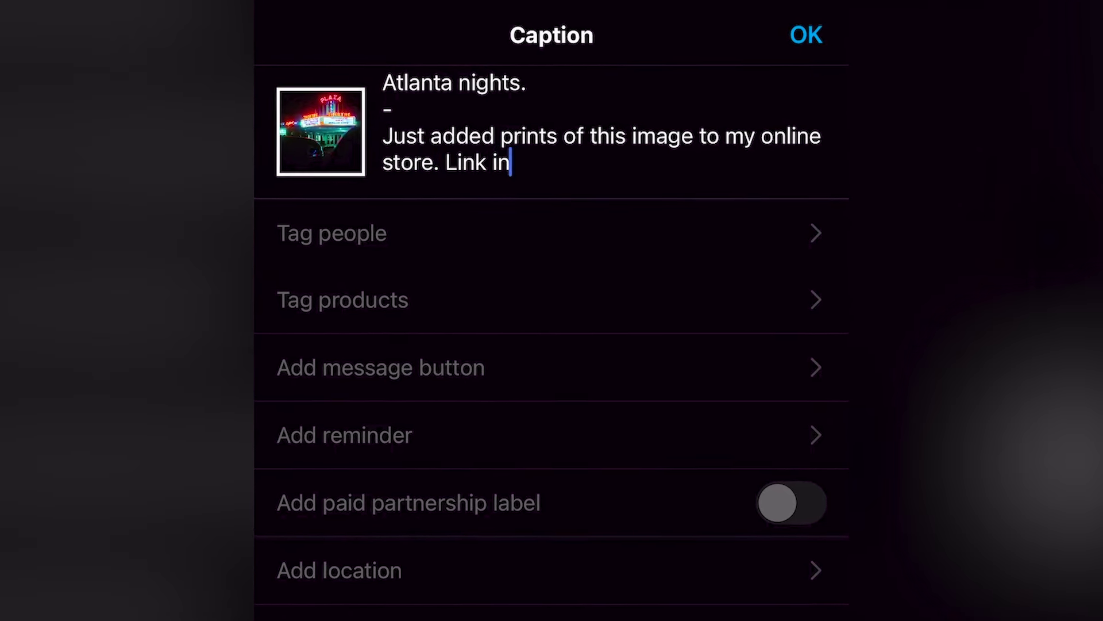
type("io. M")
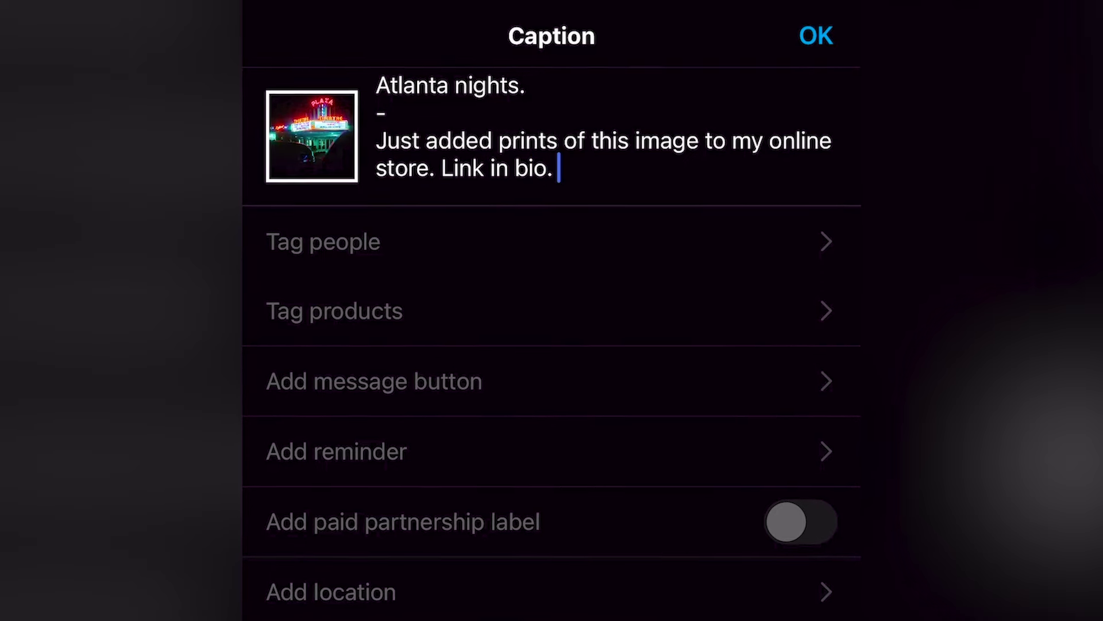
type("ultip")
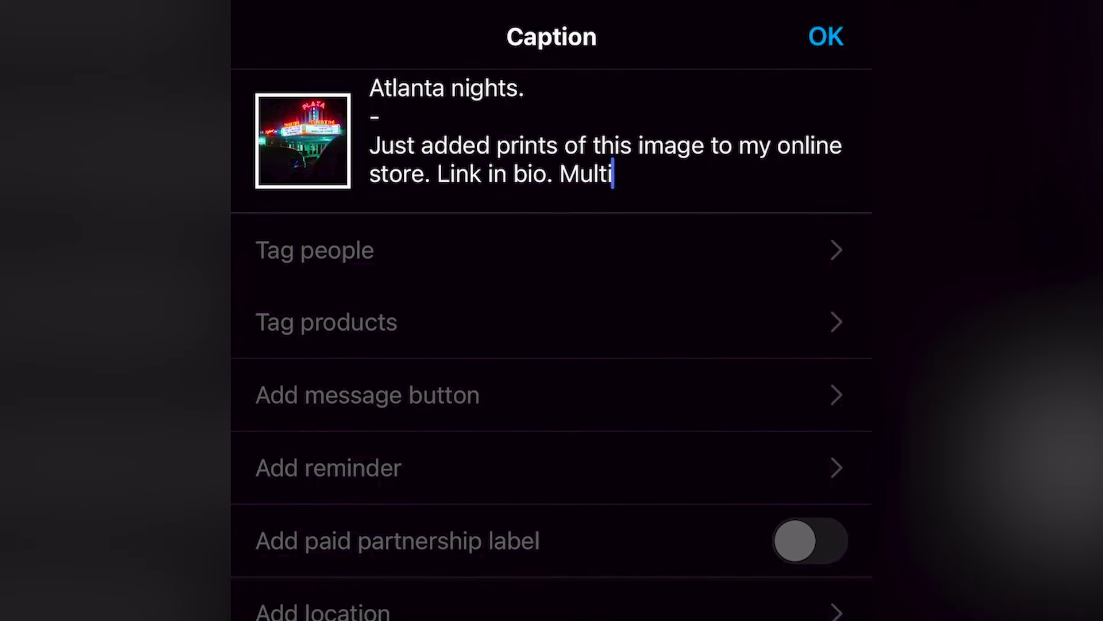
type("le siz")
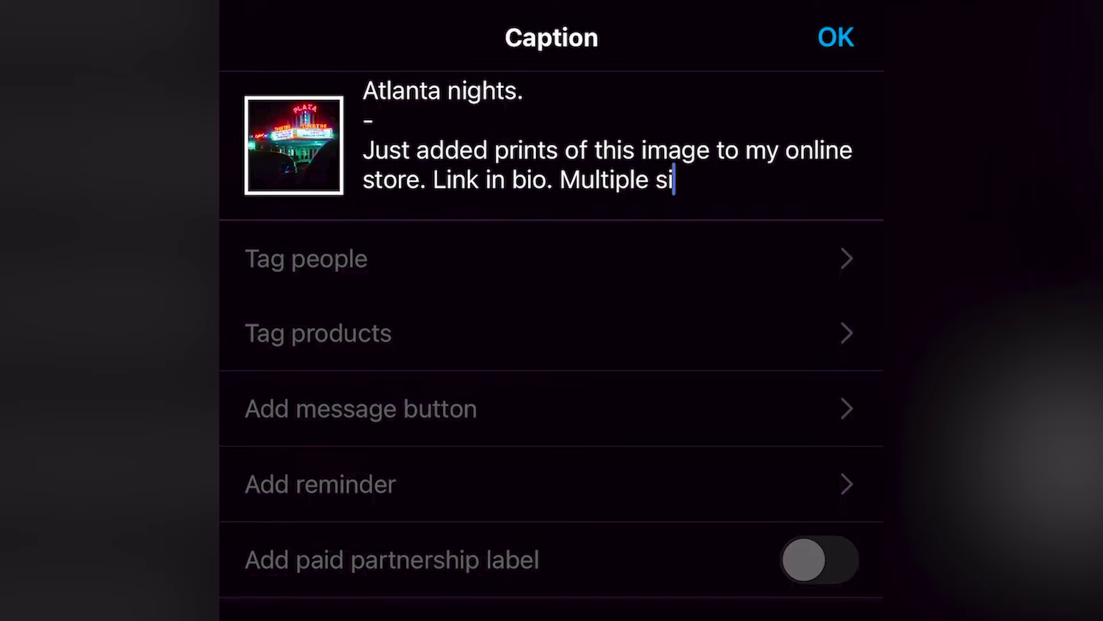
type("es av")
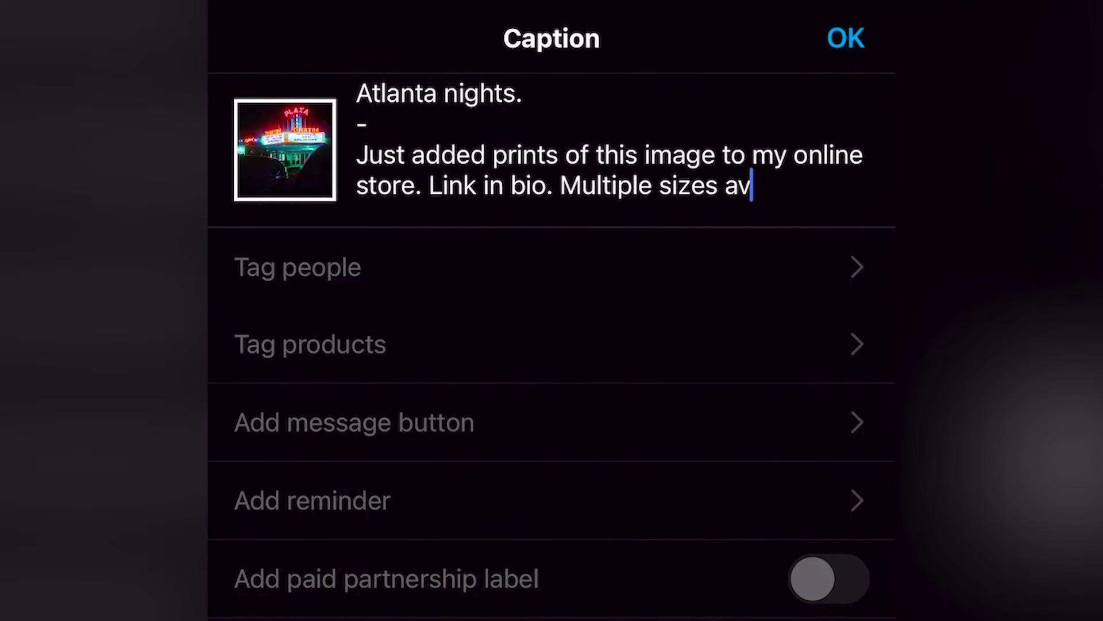
type("ailable")
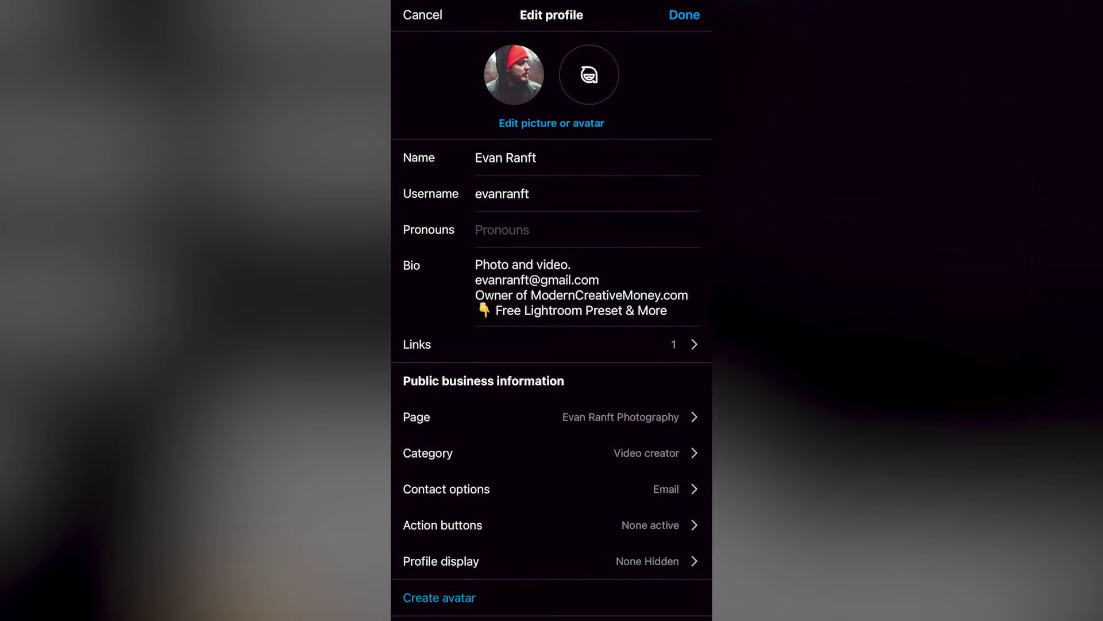
Step: Replace the bio's Lightroom preset line with 'Every Post Printed Here'
left_click(580, 287)
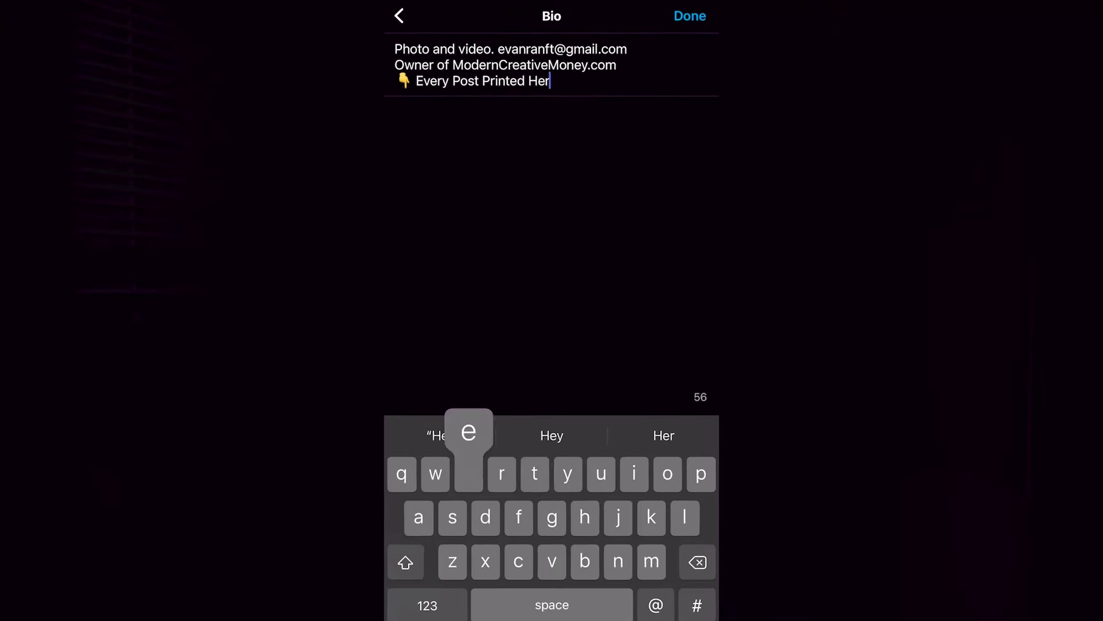
type("e")
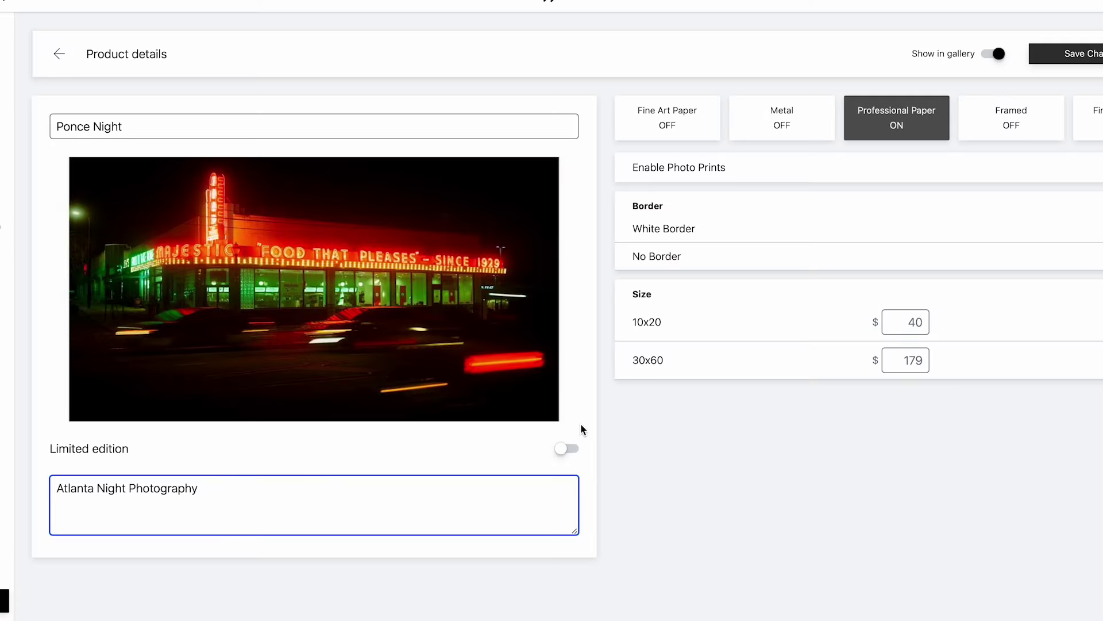
Step: Switch on the Limited edition toggle for the Ponce Night print
left_click(566, 453)
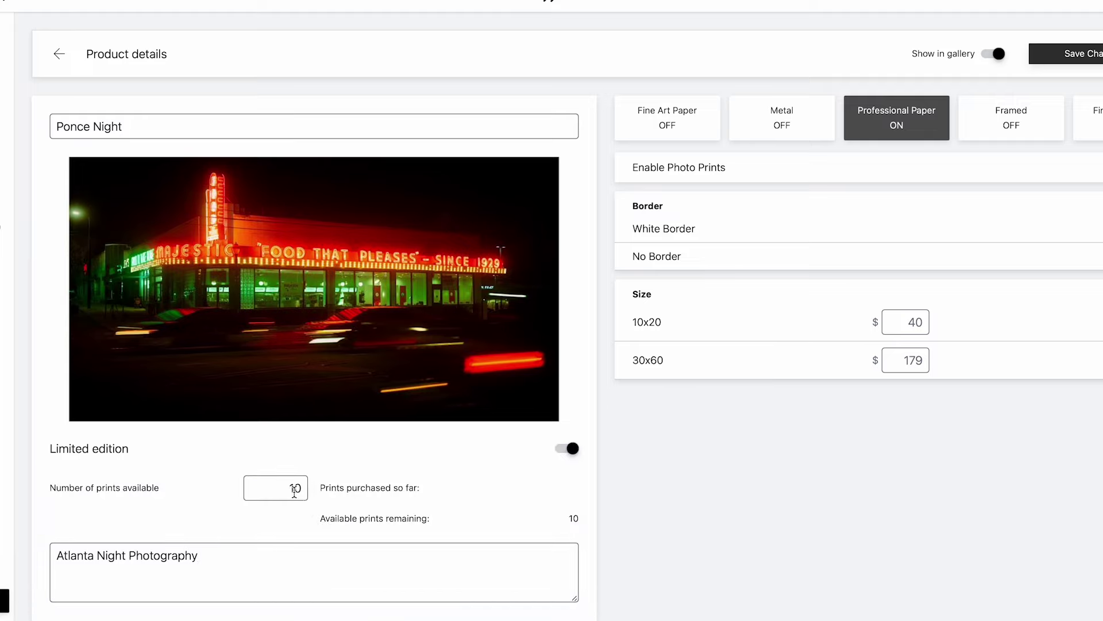